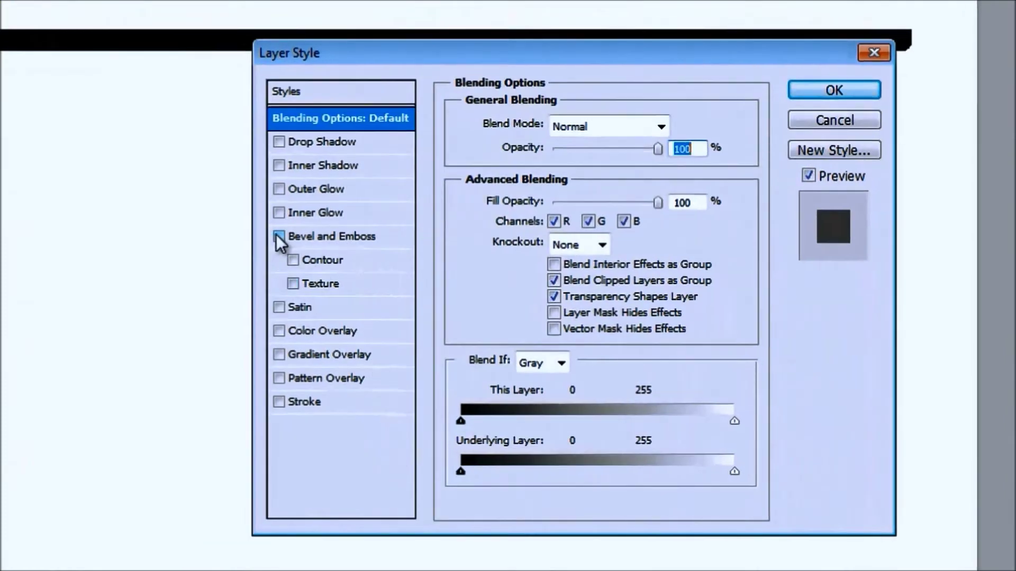
Add a Bevel and Emboss effect to the navbar layer with its direction set to Down
click(278, 236)
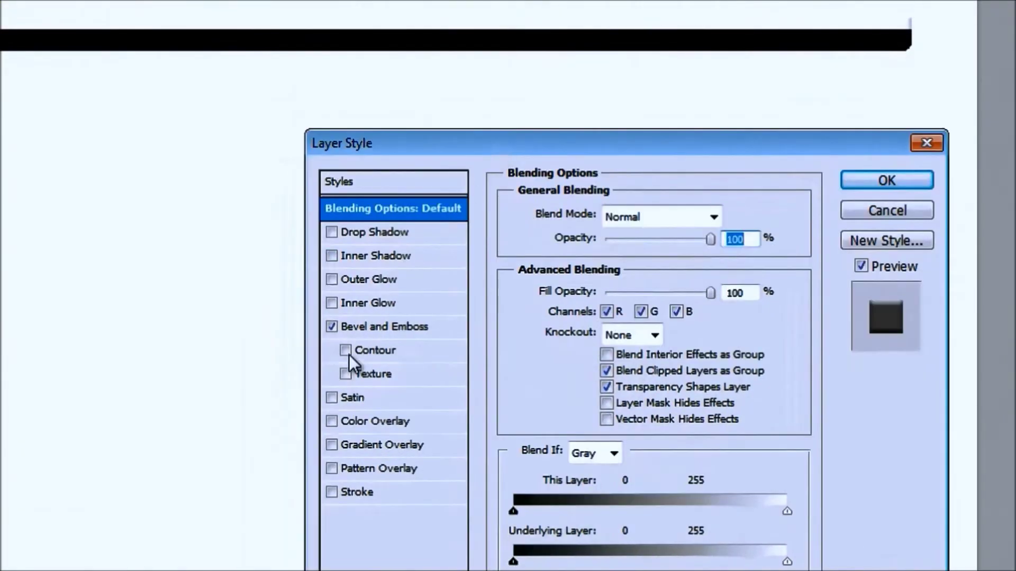
click(351, 340)
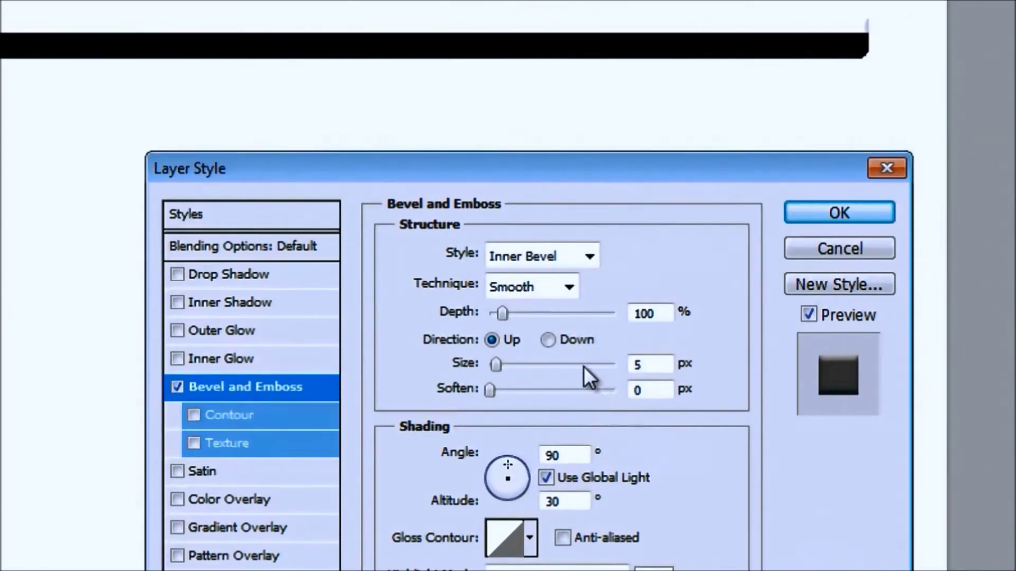
click(548, 340)
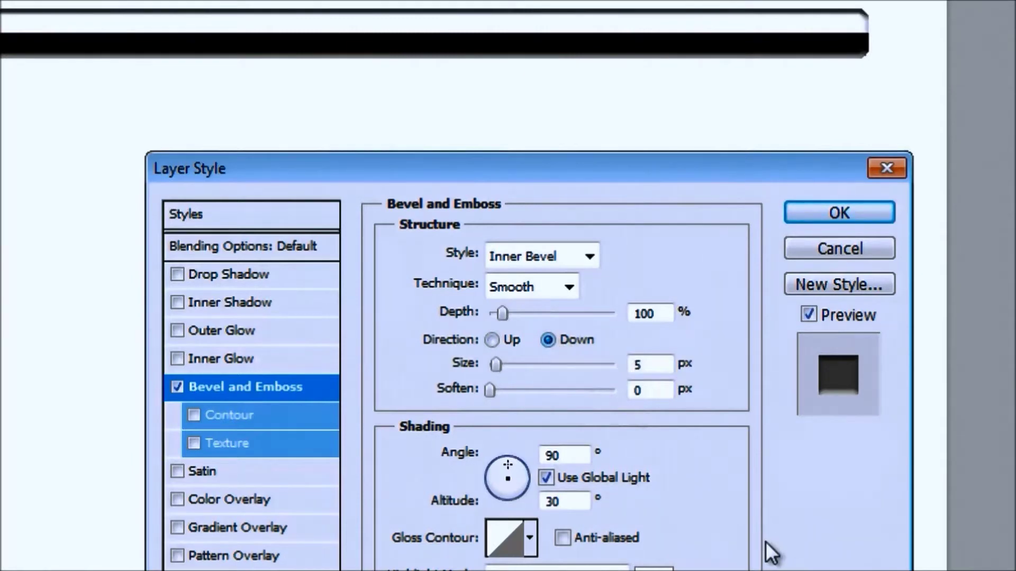
Add a Drop Shadow to the navbar layer with a distance of 2 px and a size of 3 px, and apply the layer style
click(183, 276)
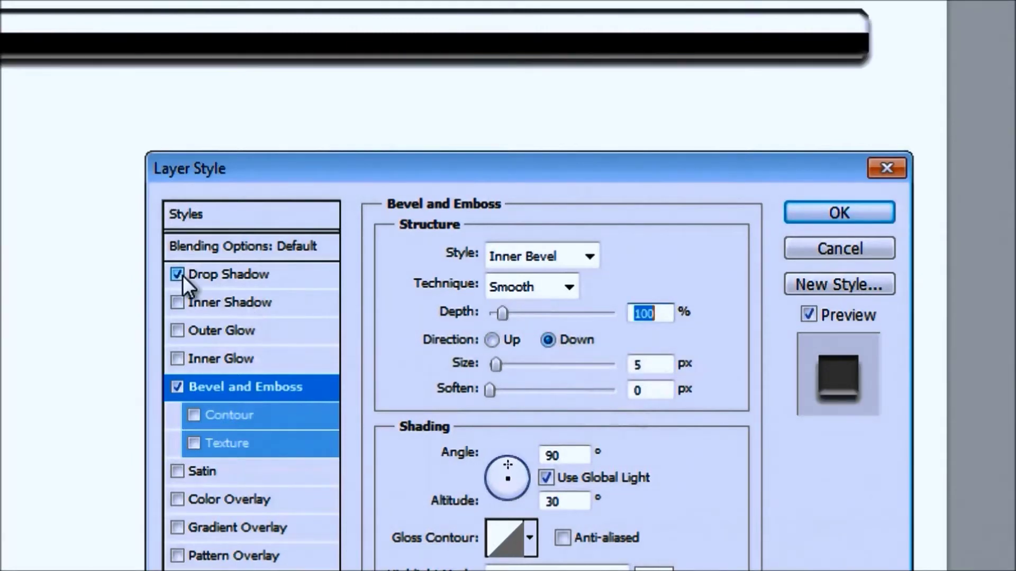
click(214, 276)
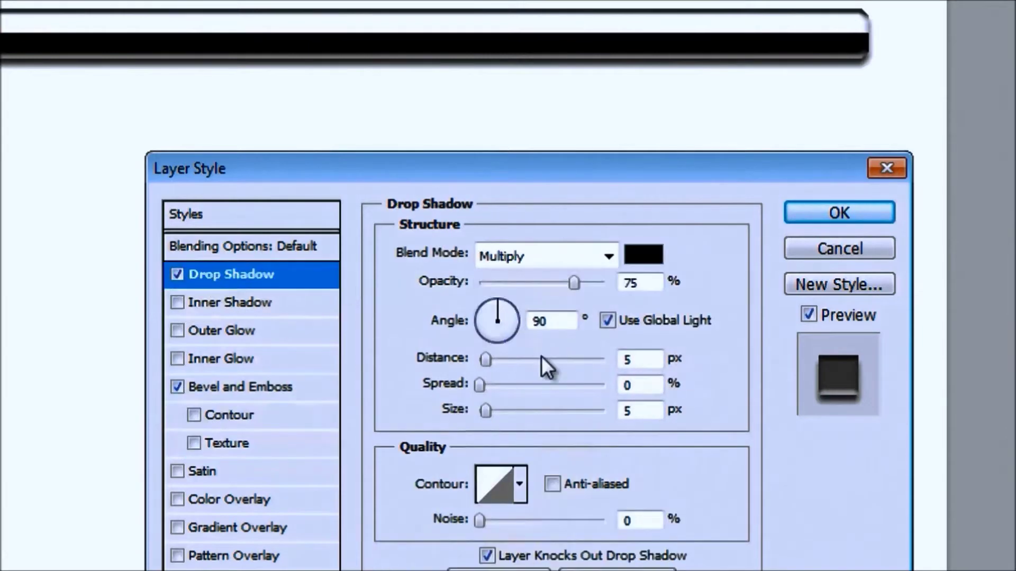
double_click(651, 361)
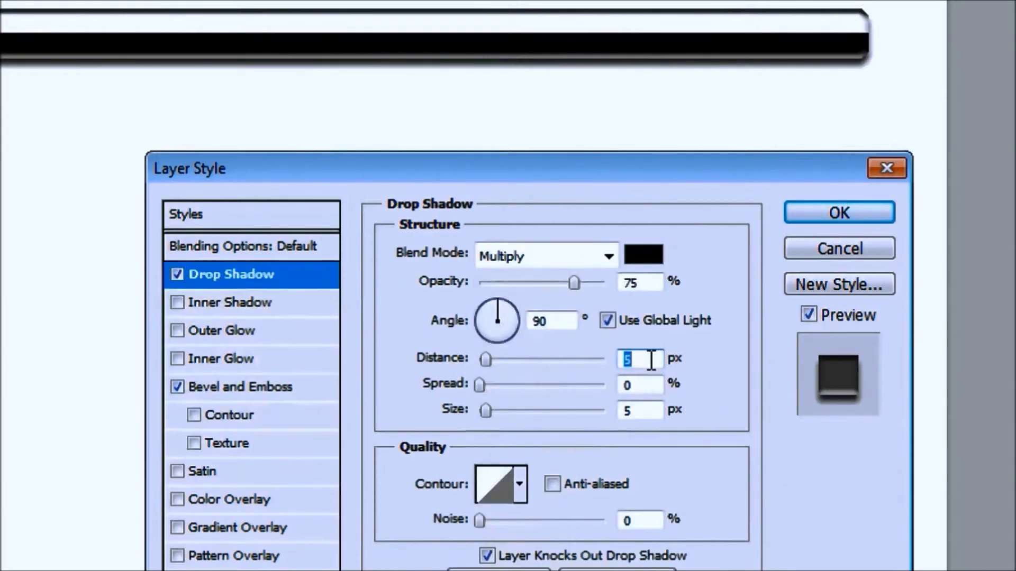
key(Down)
key(Down)
key(Down)
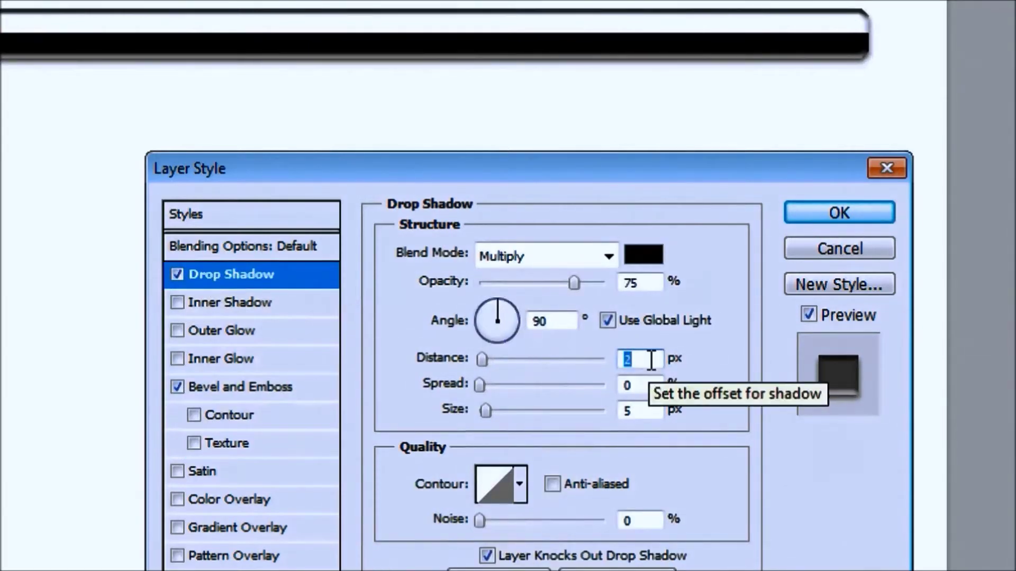
double_click(655, 412)
key(Down)
key(Down)
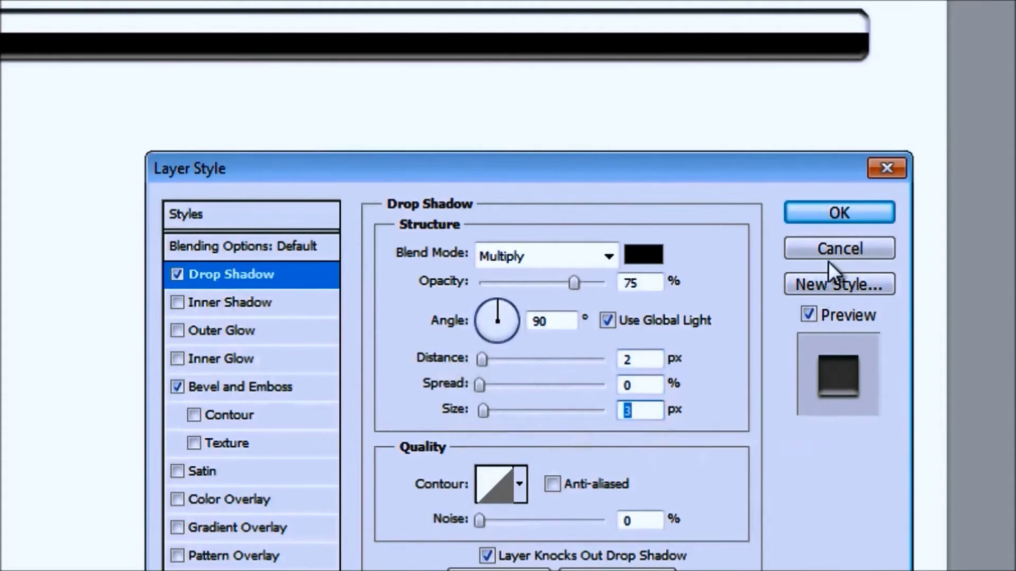
click(866, 211)
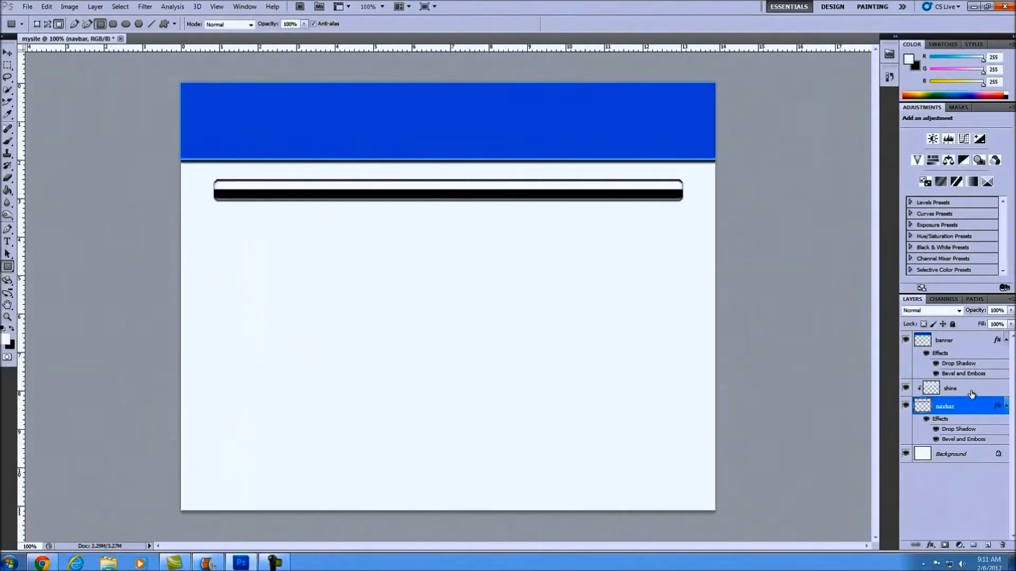
Reduce the opacity of the shine layer to 90%
click(977, 391)
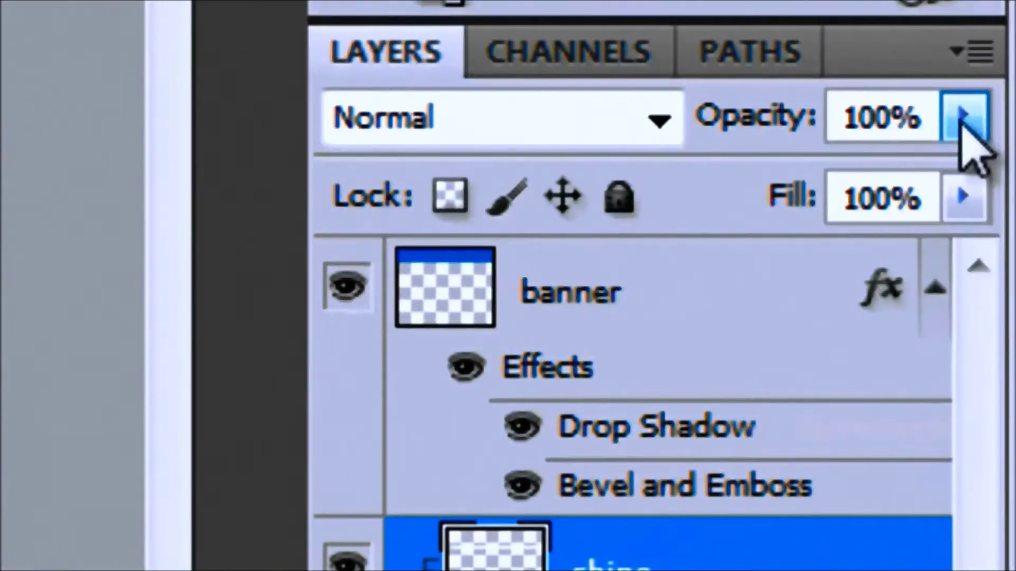
click(963, 118)
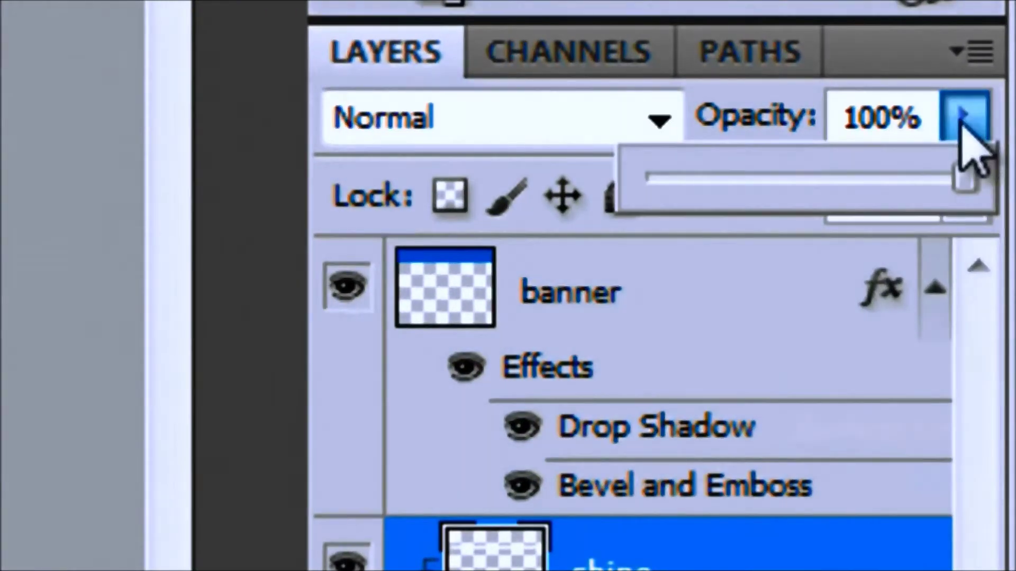
drag(966, 172, 902, 200)
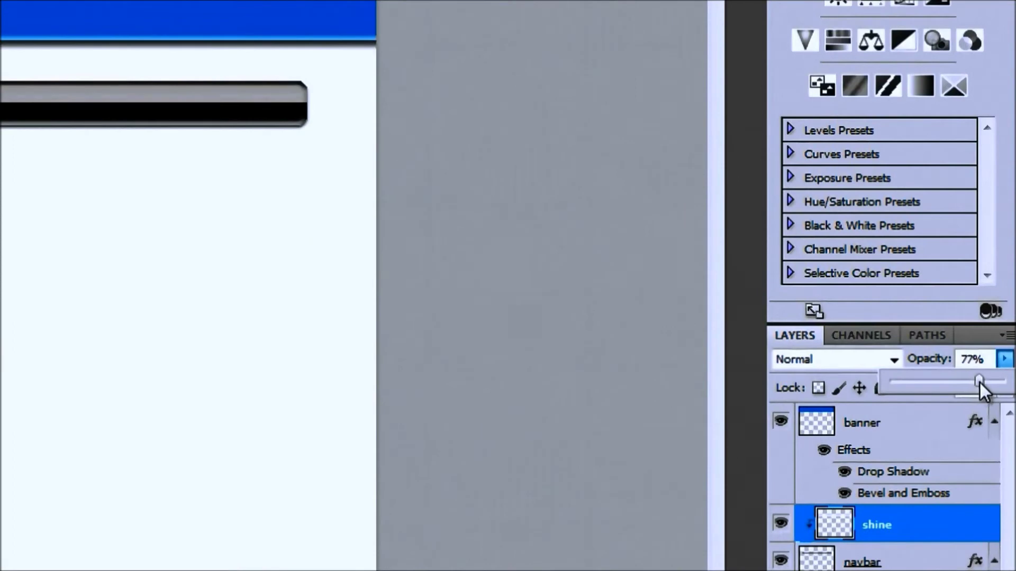
drag(979, 382, 982, 383)
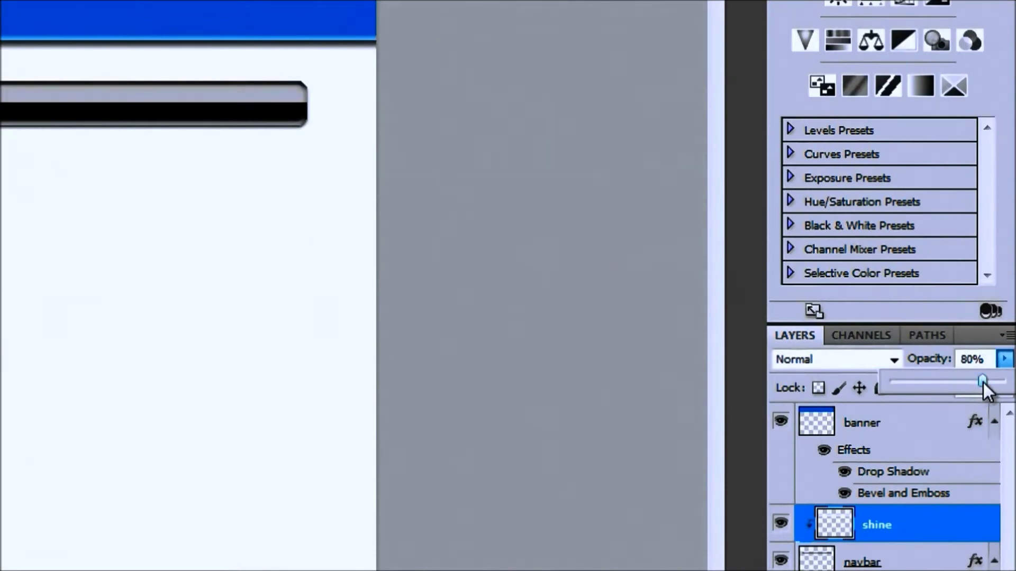
drag(989, 382, 994, 383)
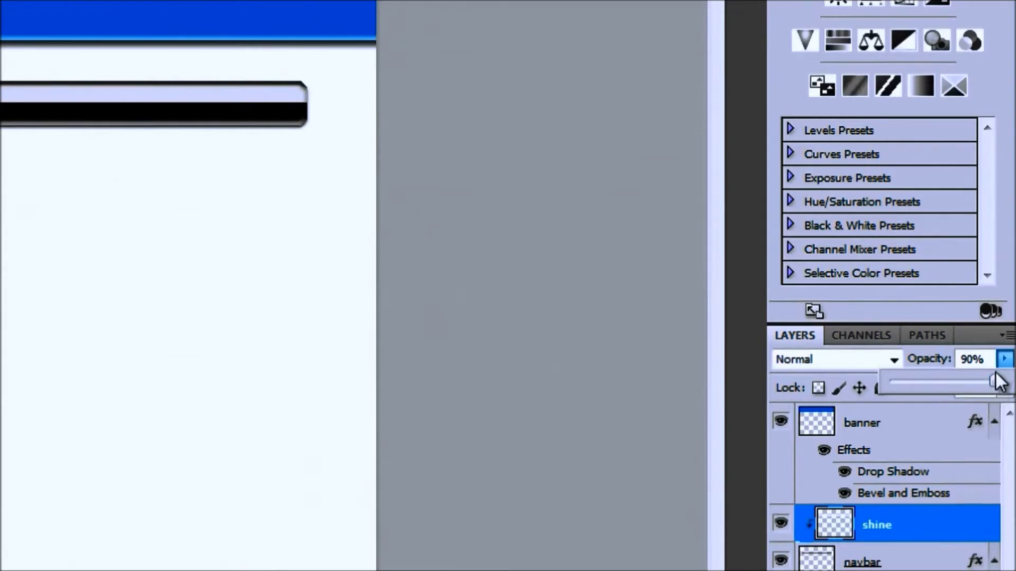
click(919, 540)
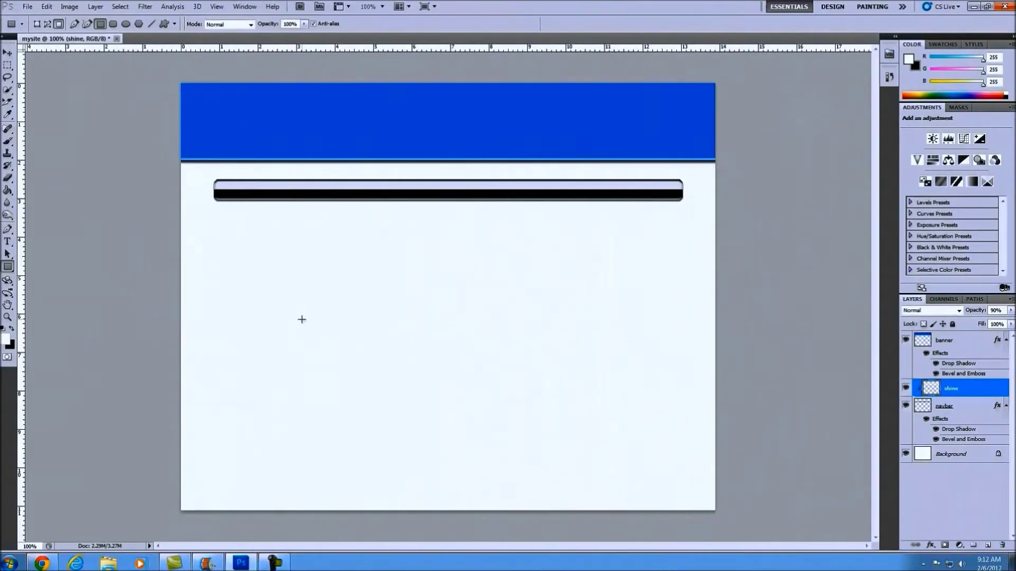
Create a text box at the left end of the navigation bar reading ABOUT in Arial Black, 36 pt
click(8, 242)
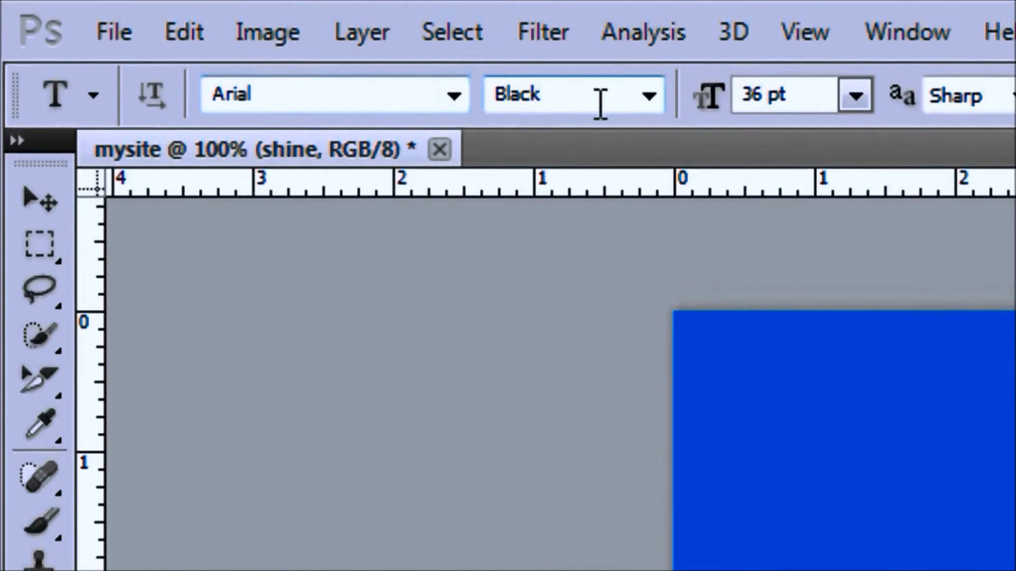
click(454, 100)
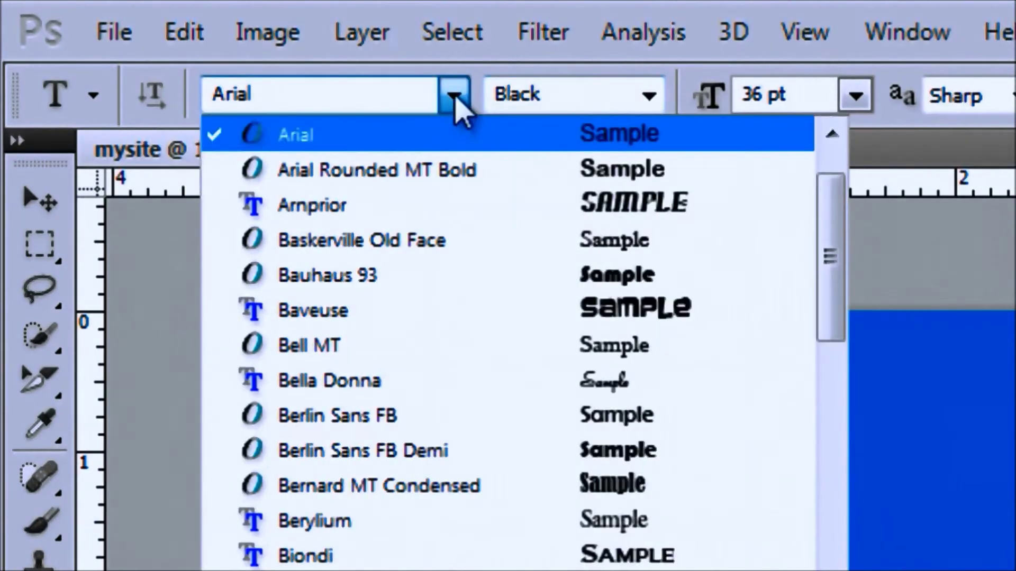
click(454, 101)
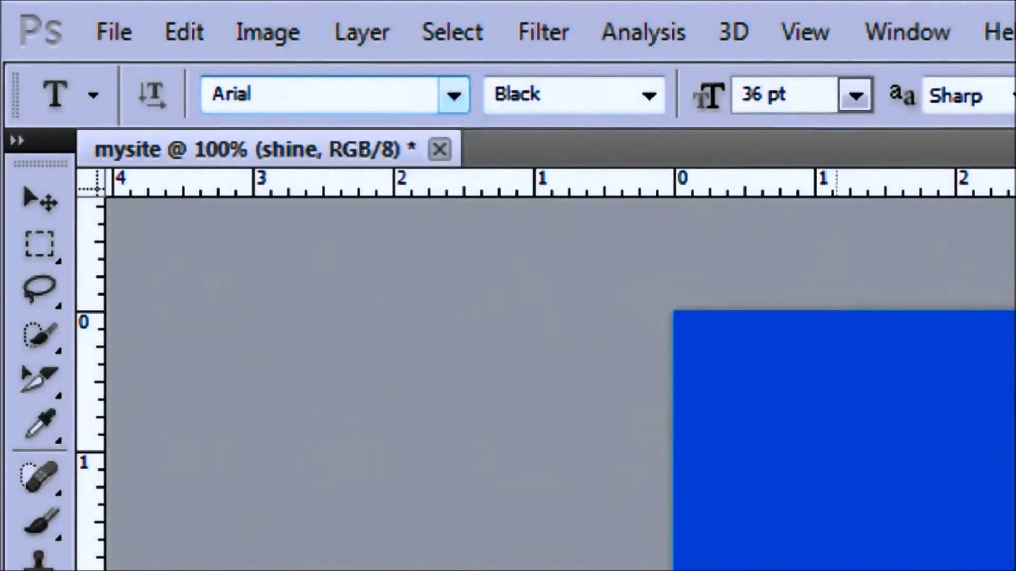
drag(830, 570, 1015, 570)
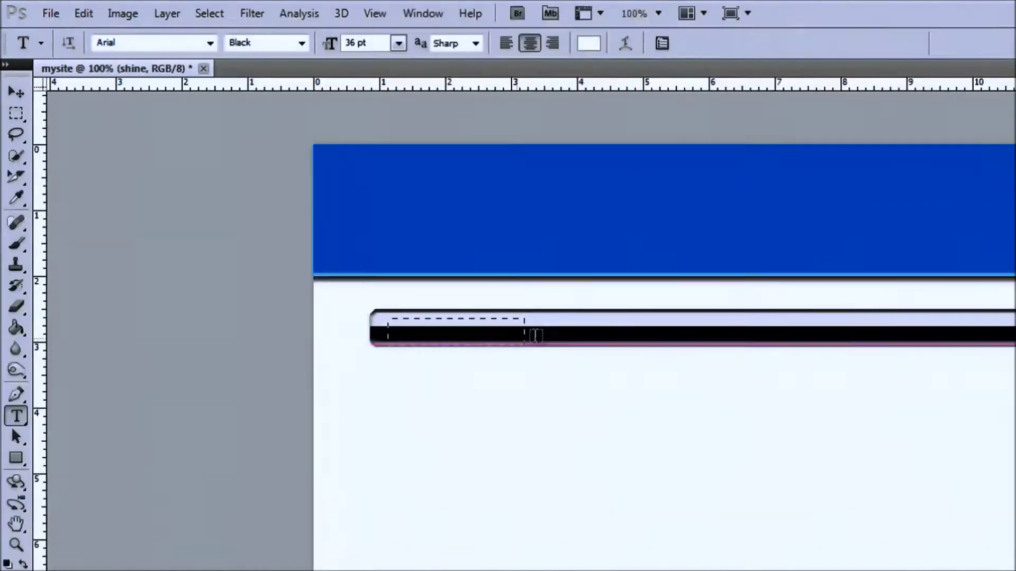
click(311, 195)
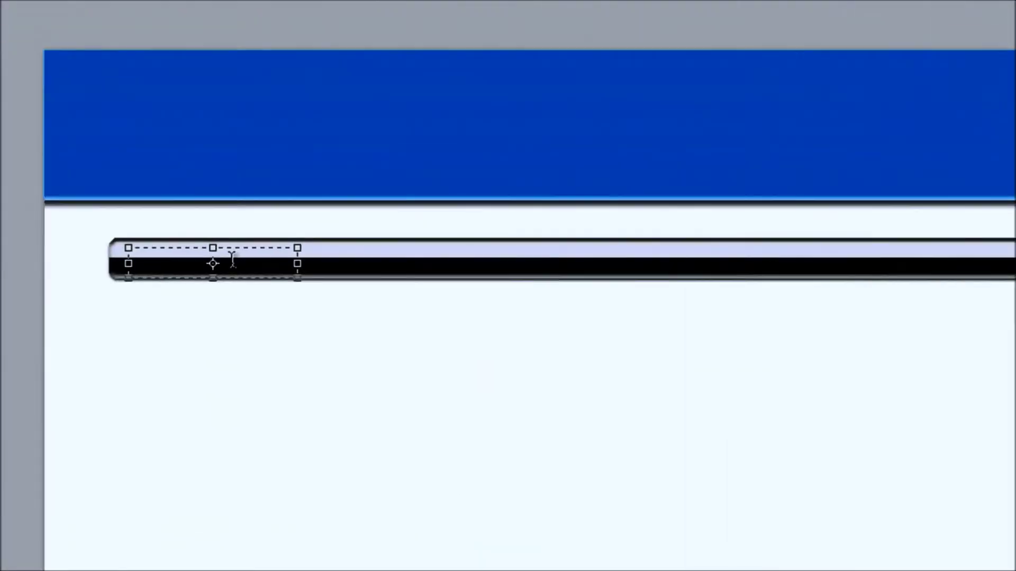
text(ABOUT)
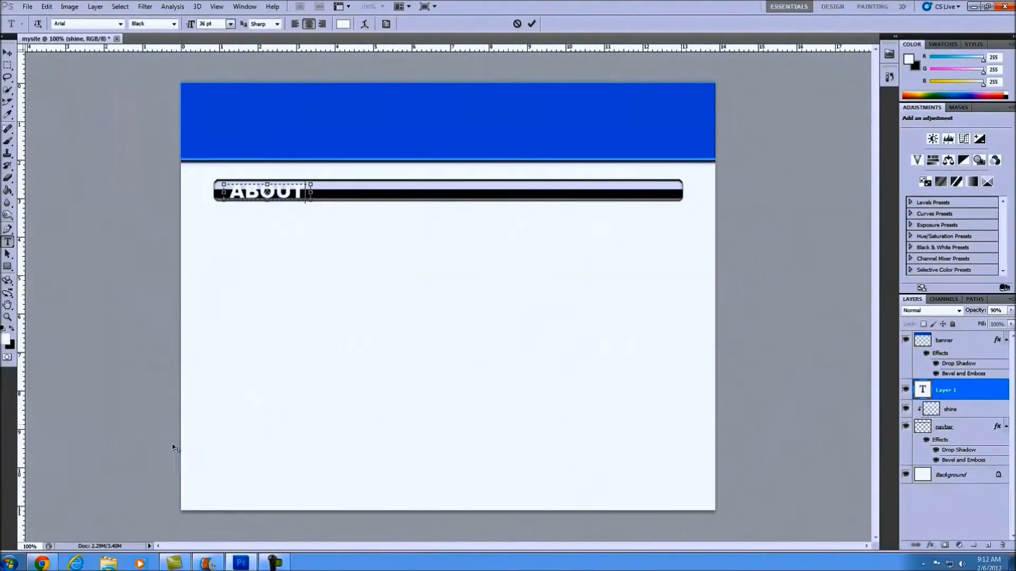
Compare with the finished MYSite page in Chrome, set the ABOUT text to 30 pt and shift it slightly left within the navigation bar
click(41, 564)
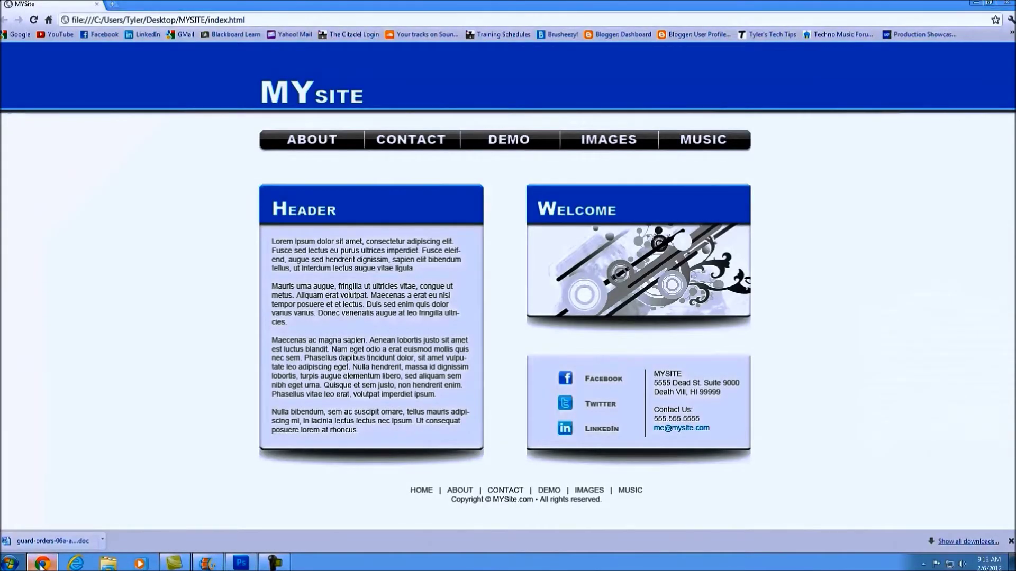
click(41, 564)
drag(309, 192, 213, 195)
click(230, 24)
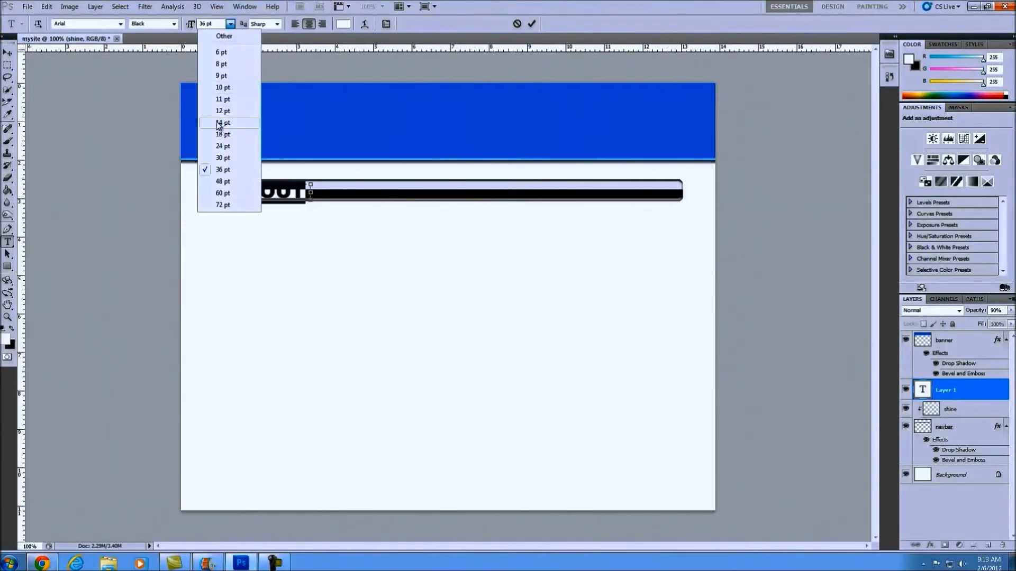
click(229, 157)
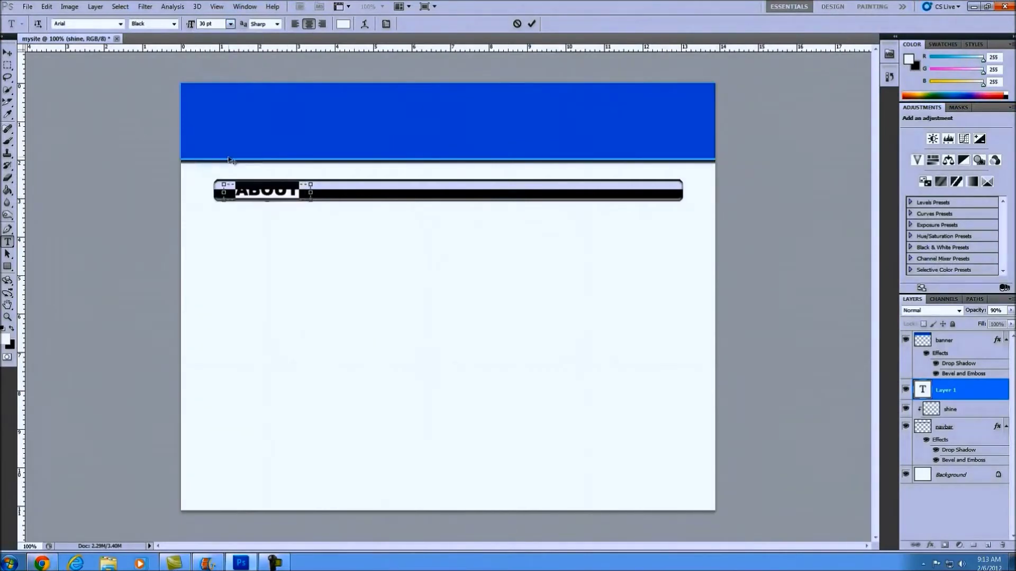
click(8, 55)
drag(254, 193, 245, 193)
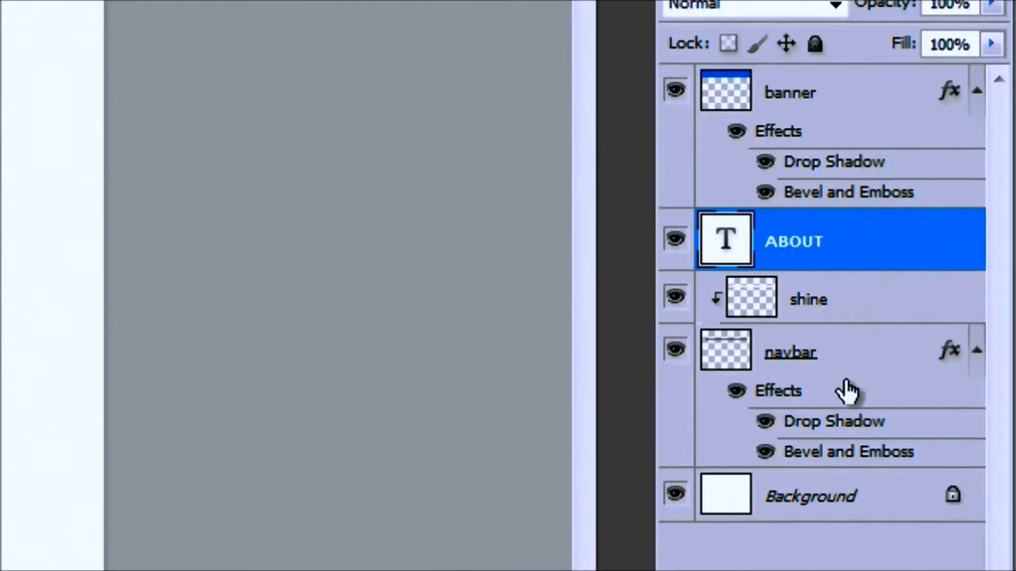
Move the ABOUT text layer beneath the navbar layer and return it to just above the shine layer
drag(873, 243, 861, 436)
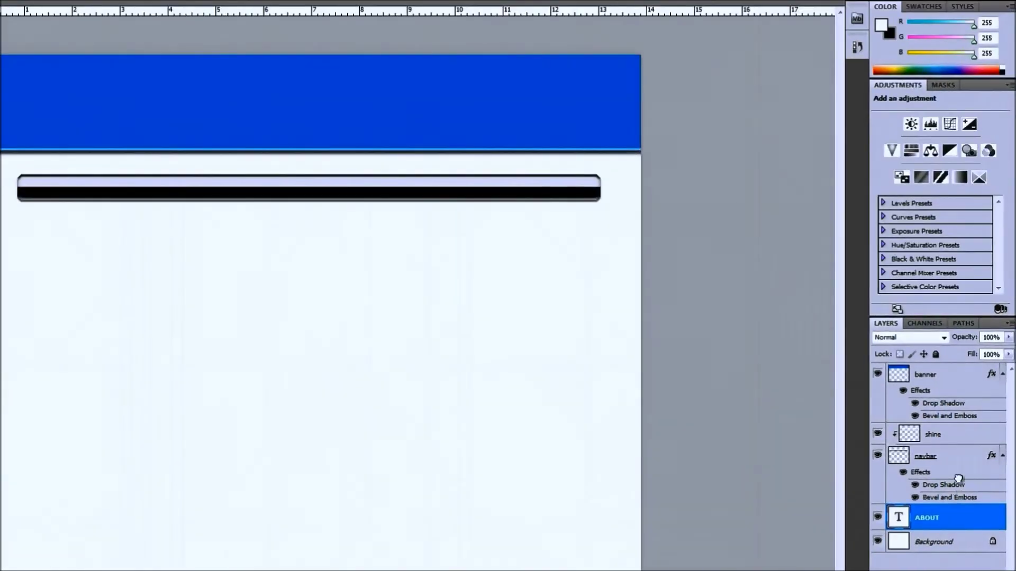
drag(958, 479, 956, 437)
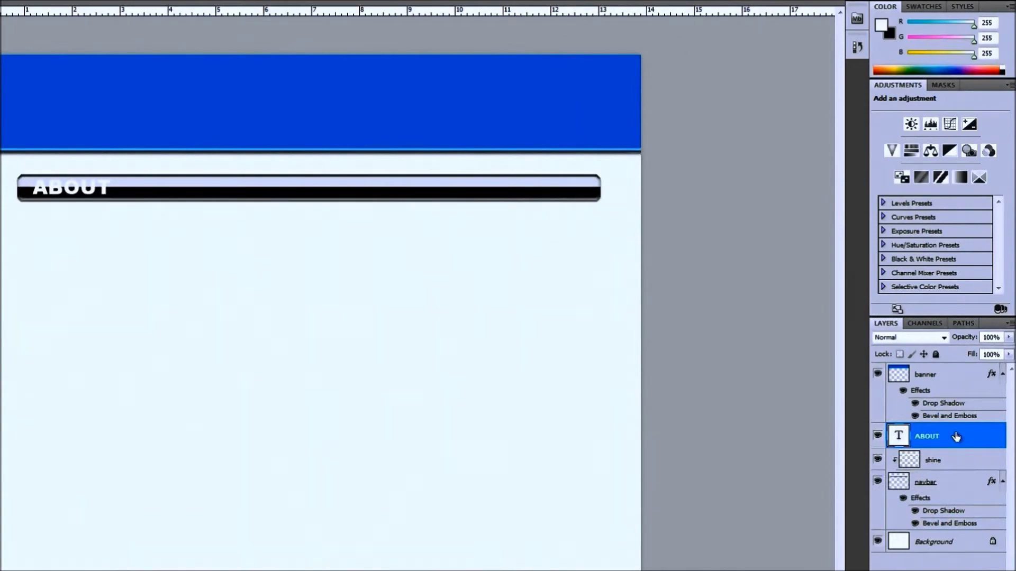
Add an Inner Shadow to the ABOUT text layer with a distance of 2 px and a size of 3 px, and apply it
double_click(956, 436)
drag(384, 260, 399, 259)
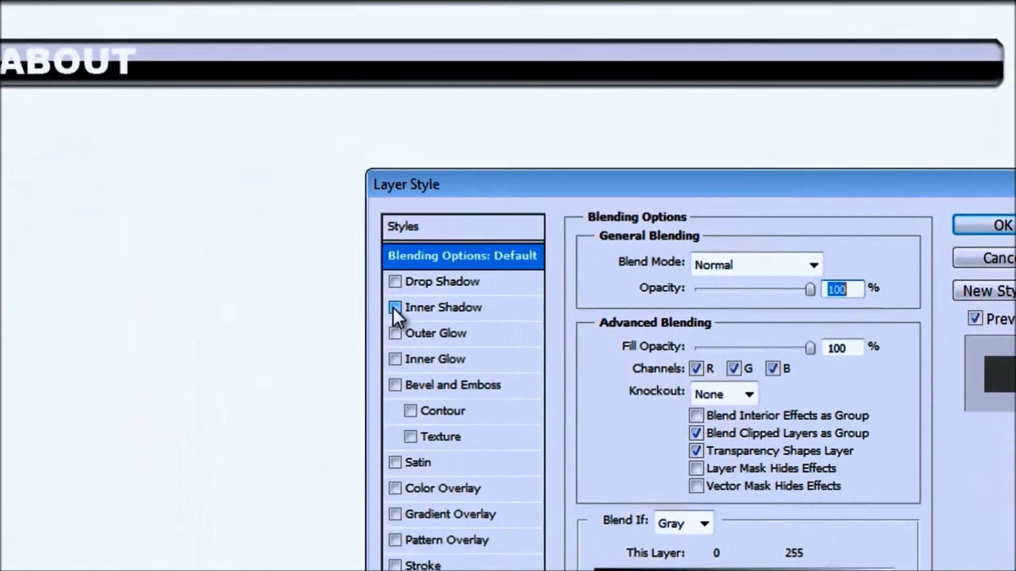
click(167, 182)
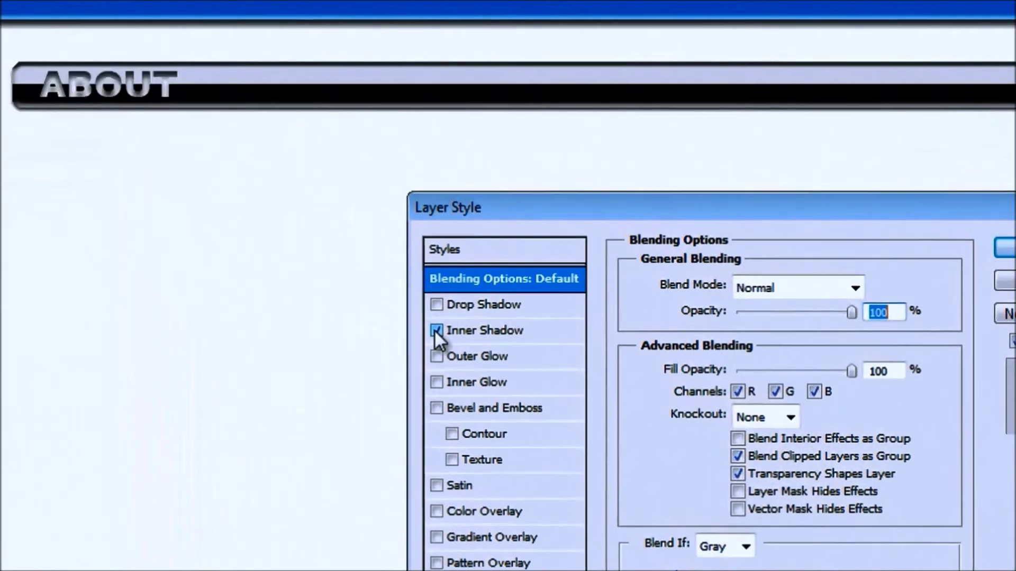
click(479, 329)
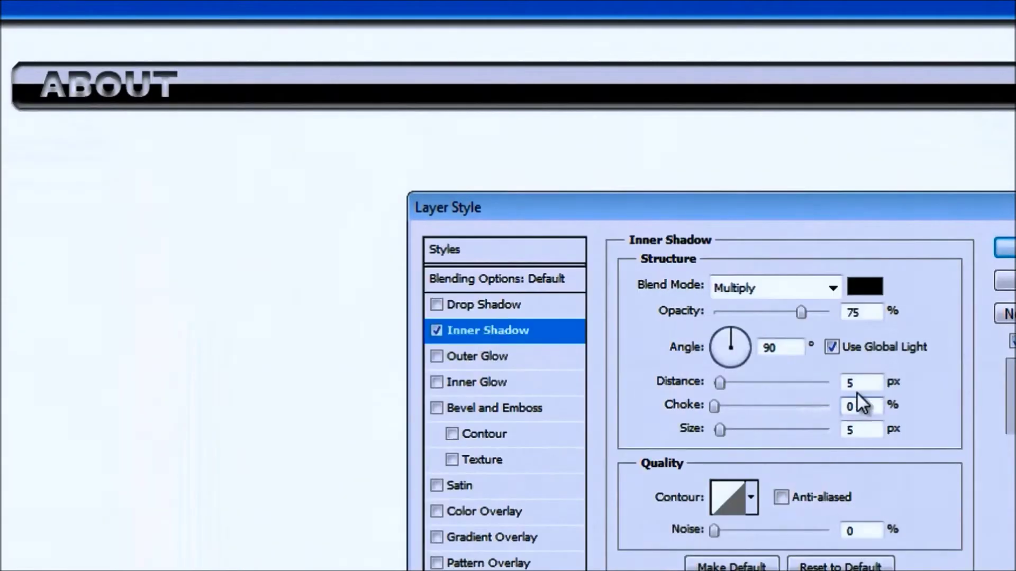
click(866, 380)
key(Down)
key(Down)
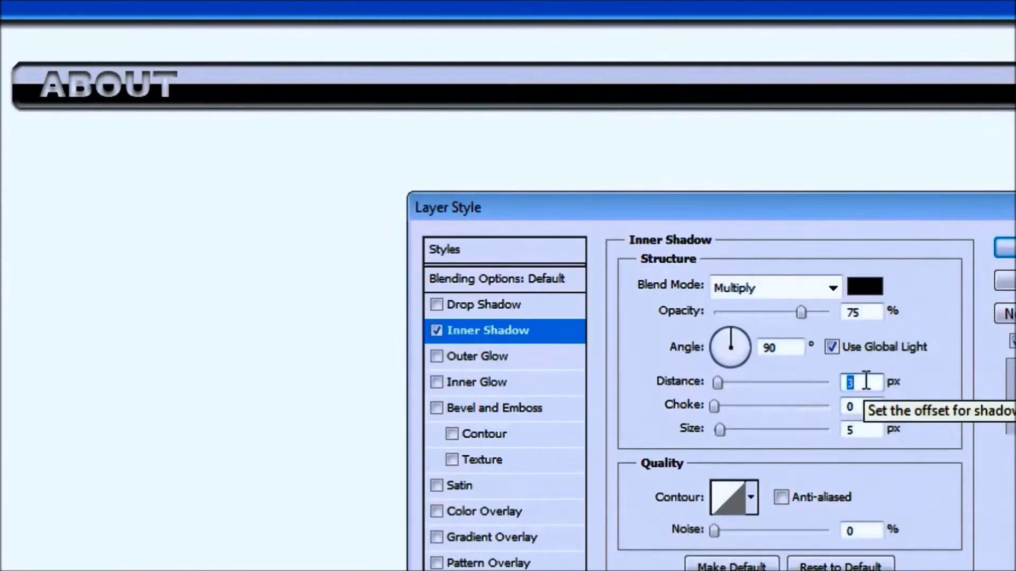
click(870, 431)
key(Down)
key(Down)
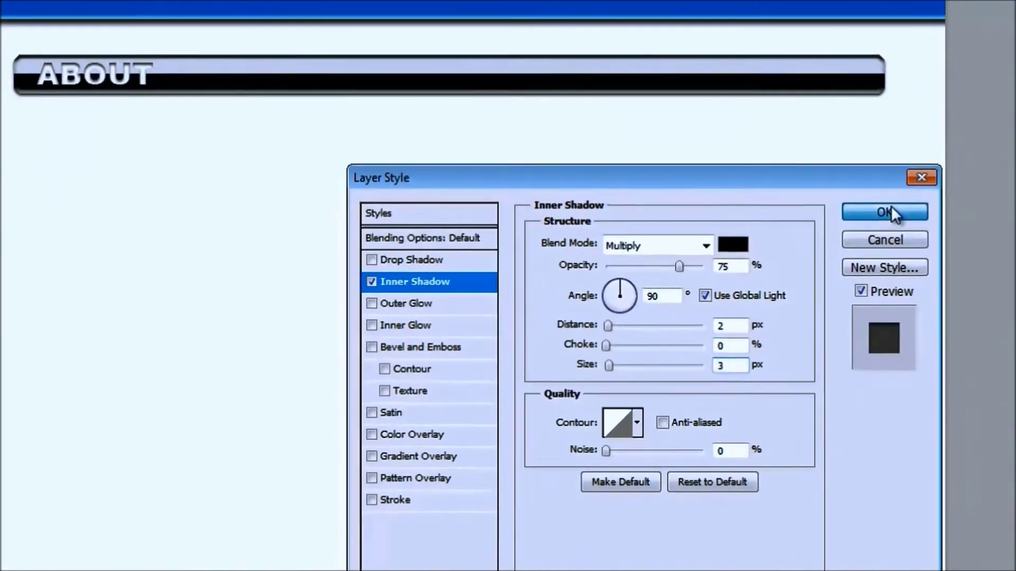
click(891, 206)
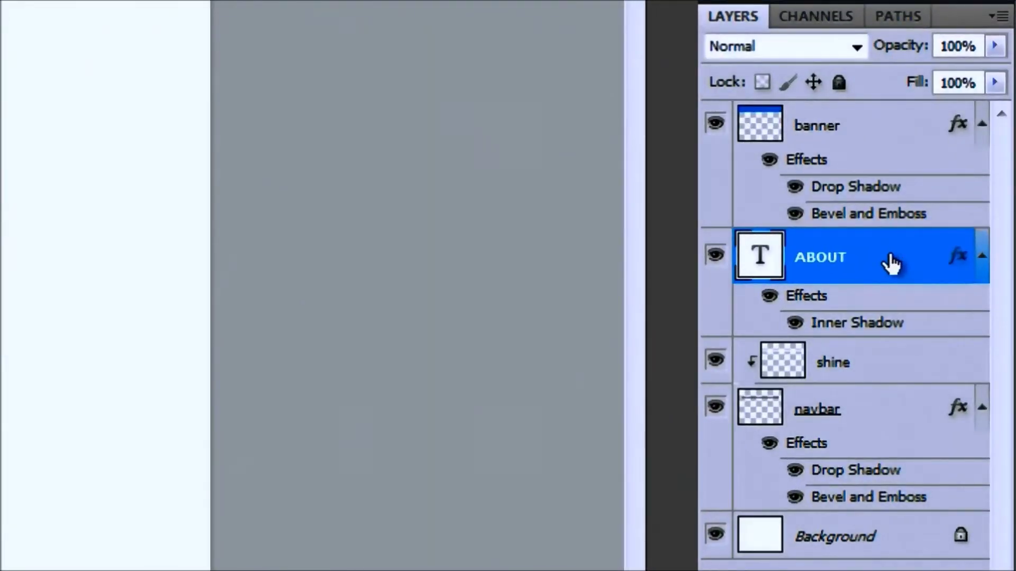
Duplicate the ABOUT text layer and place the copy to the right of the original, aligned along the navigation bar
key(ctrl+j)
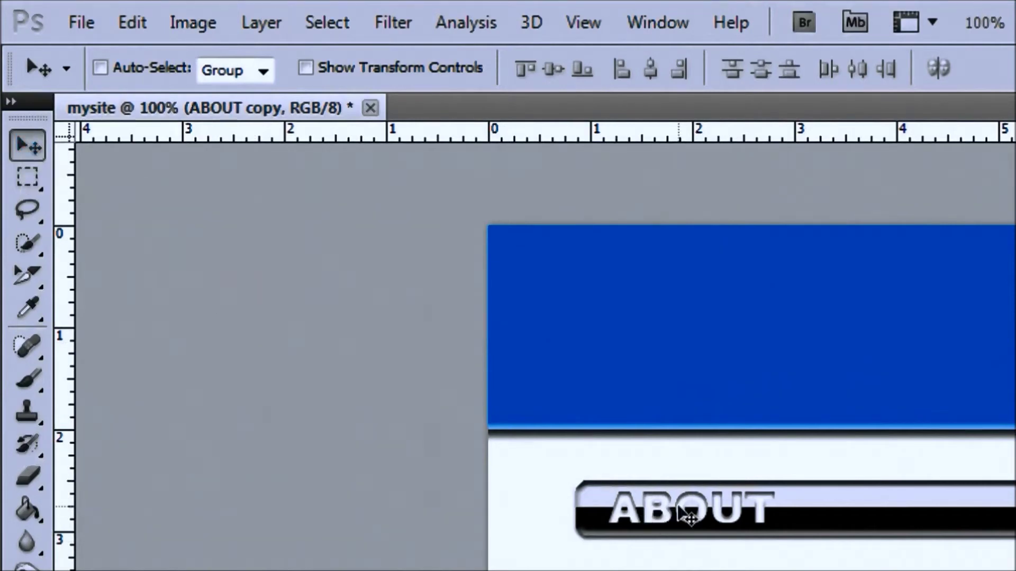
drag(678, 504, 882, 510)
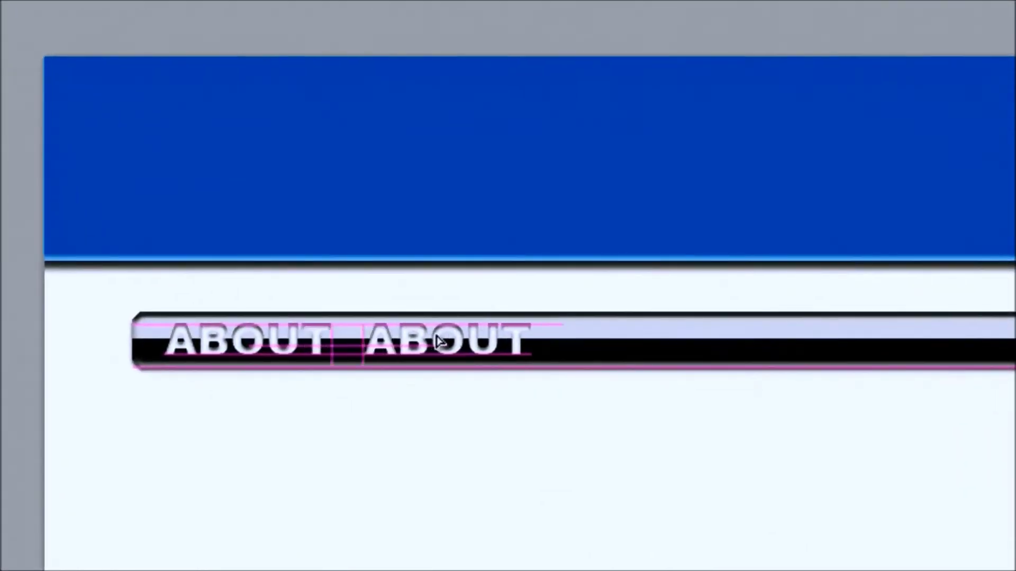
Duplicate the ABOUT text until five copies exist, spacing them evenly in one row along the navigation bar
drag(437, 341, 460, 342)
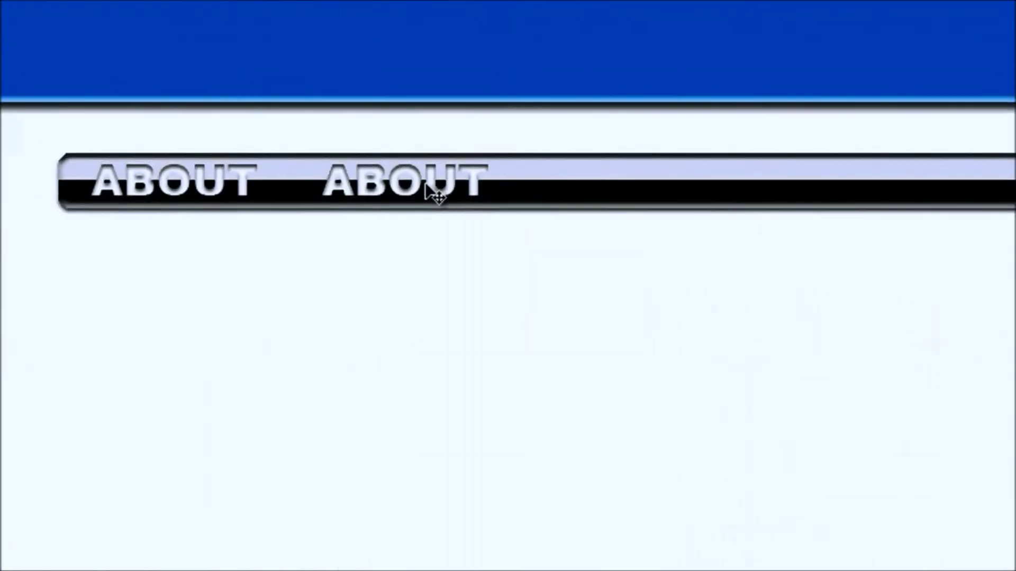
drag(428, 191, 688, 188)
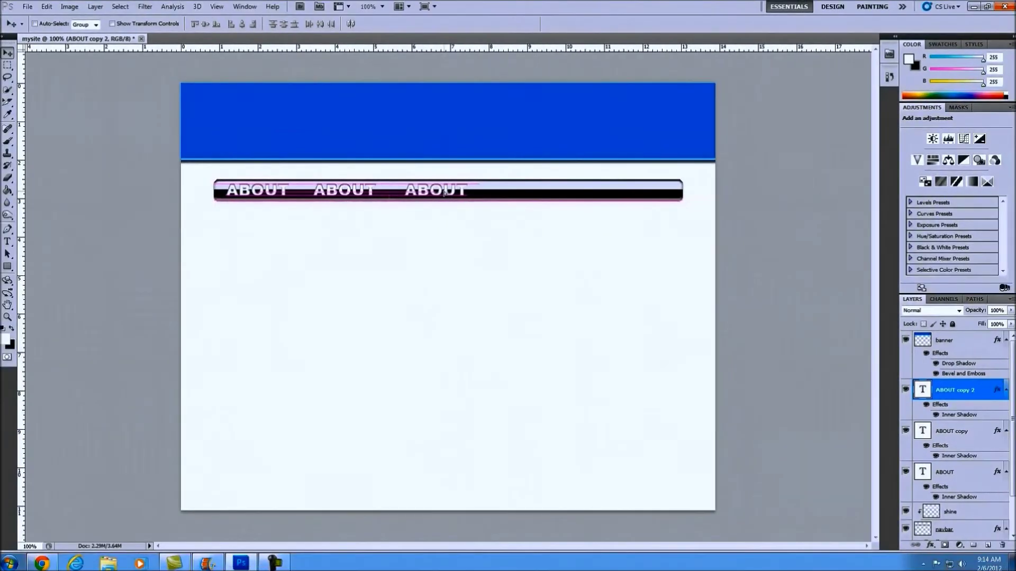
drag(443, 192, 442, 194)
key(ctrl+j)
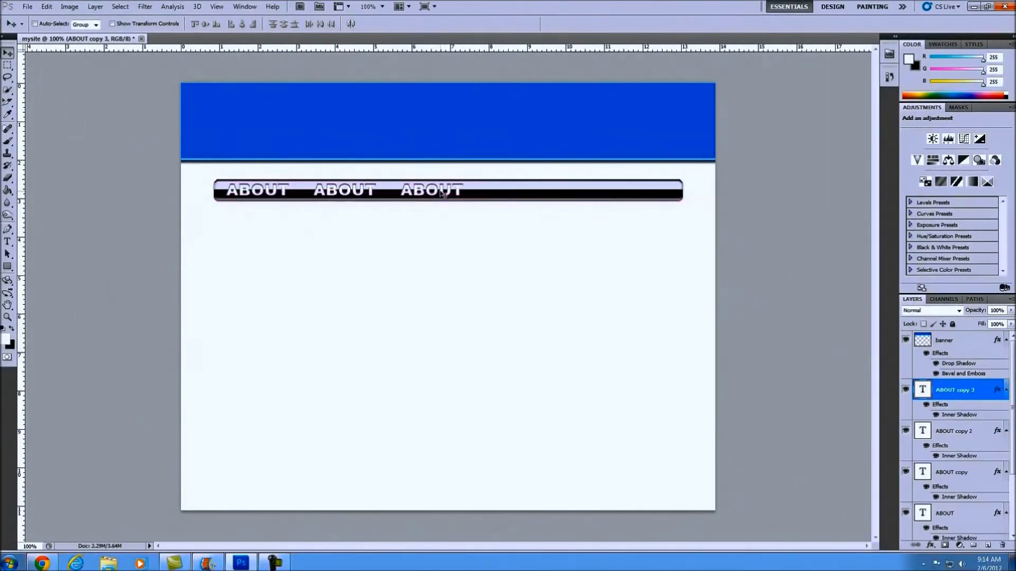
drag(443, 194, 610, 195)
key(ctrl+j)
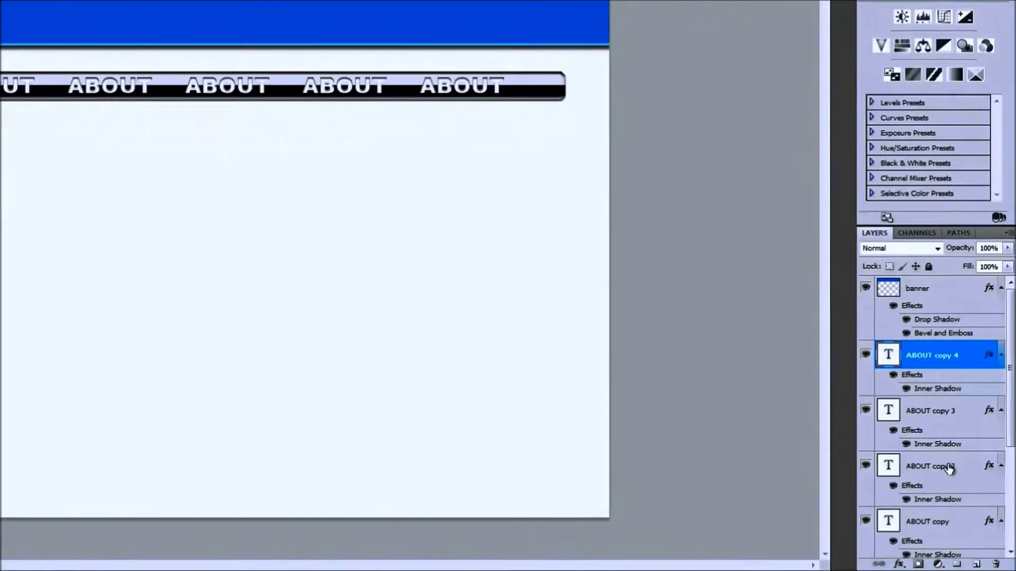
Review the text layers and toggle the visibility of the ABOUT copy layer to identify which link it controls
scroll(948, 468, down, 5)
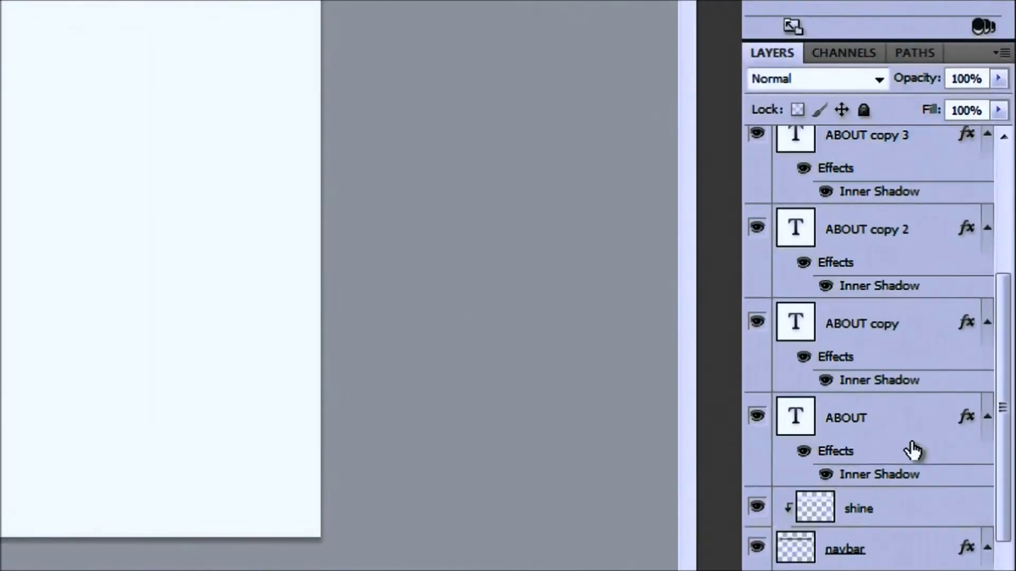
scroll(912, 450, up, 2)
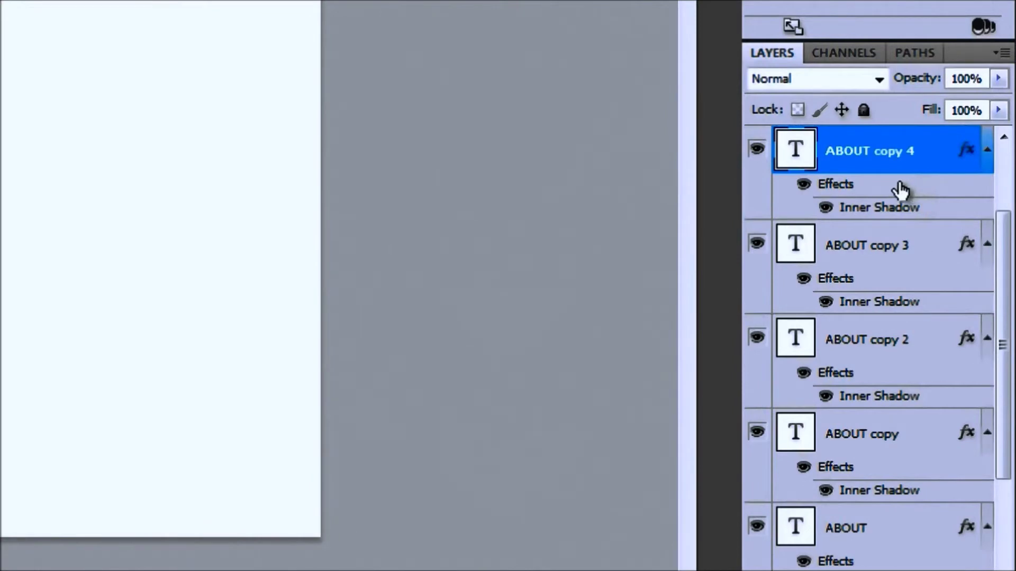
scroll(900, 191, down, 5)
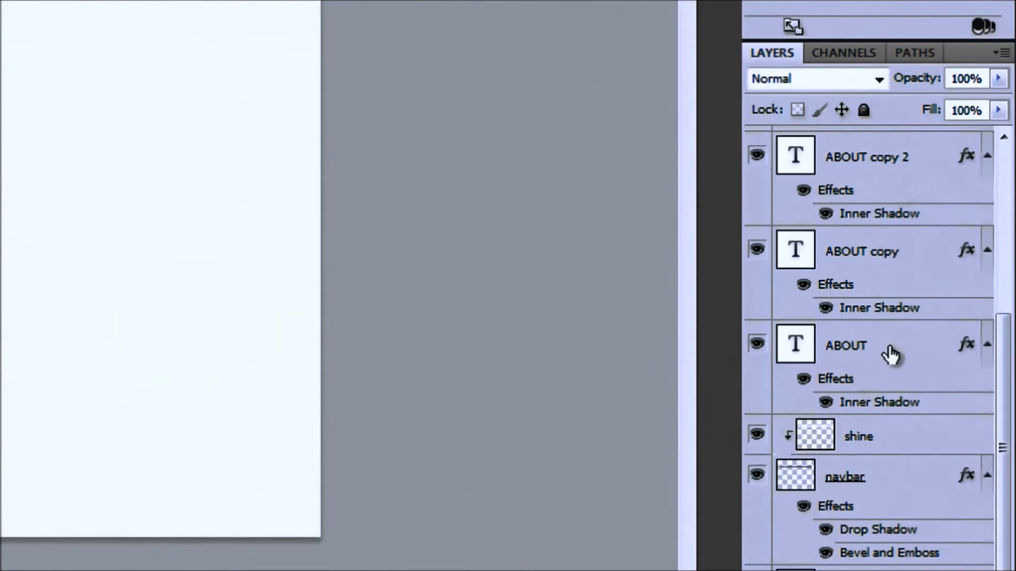
click(906, 262)
click(758, 251)
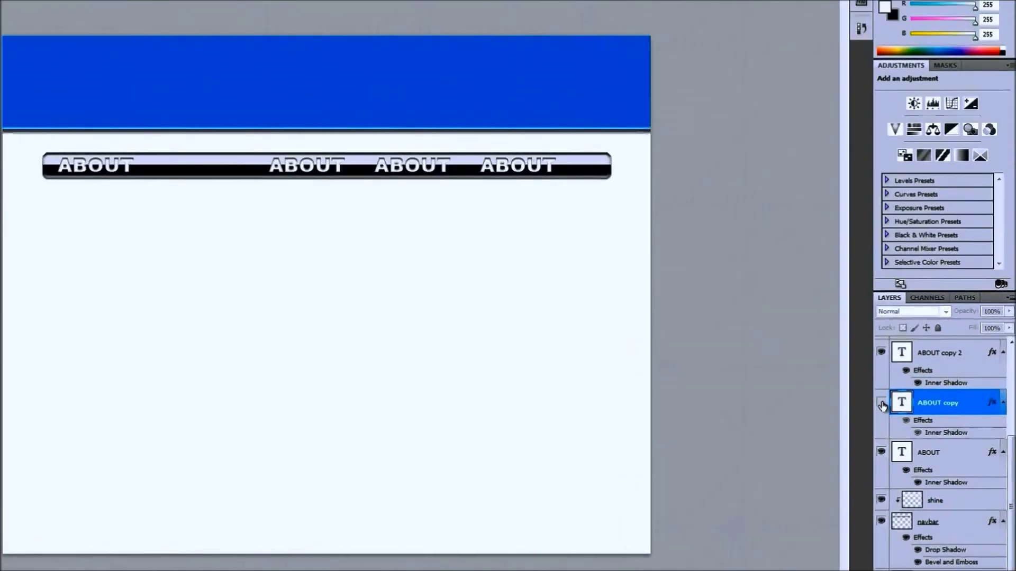
click(841, 354)
click(842, 355)
click(842, 354)
click(881, 405)
click(880, 405)
click(881, 405)
click(881, 405)
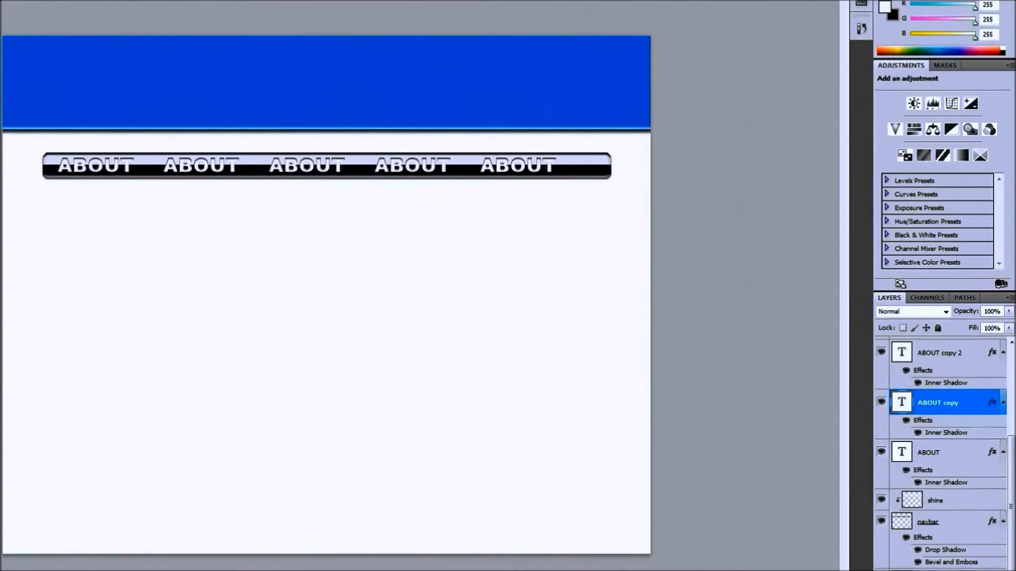
Change the second ABOUT link's text to CONTACT, widening its text box leftwards so the word fits on one line
double_click(166, 166)
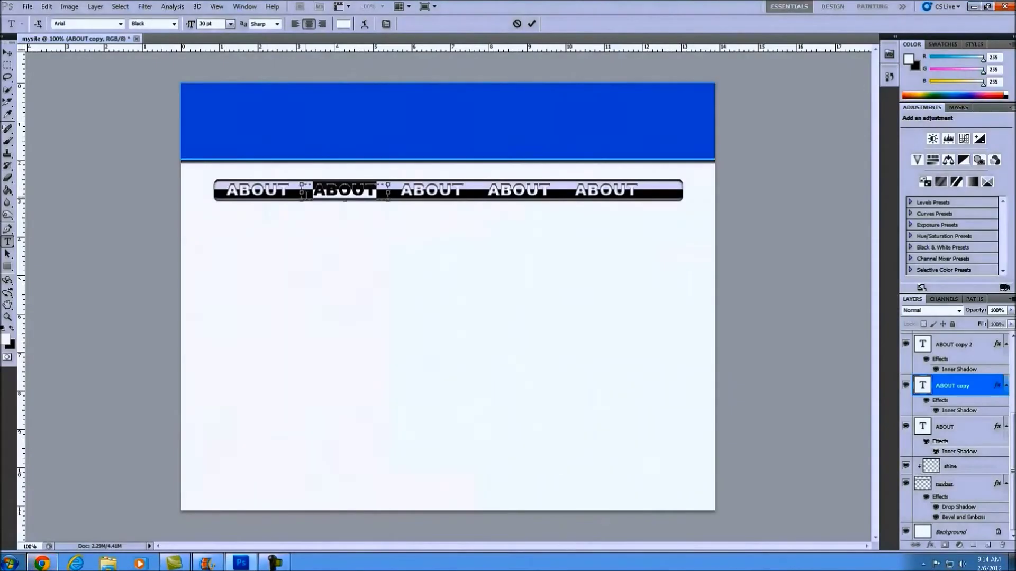
text(CONTAC)
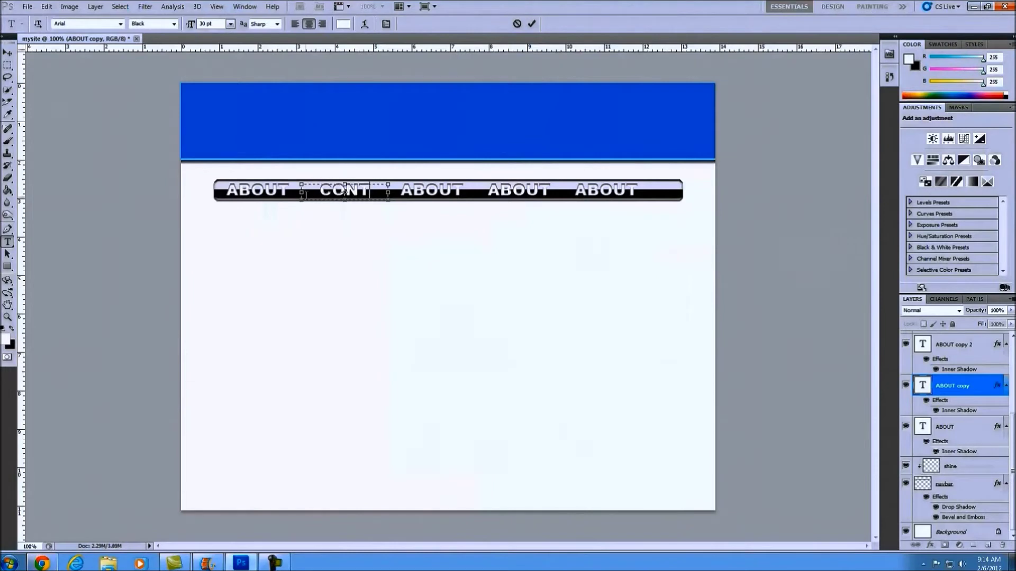
key(BackSpace)
key(BackSpace)
key(BackSpace)
text(-)
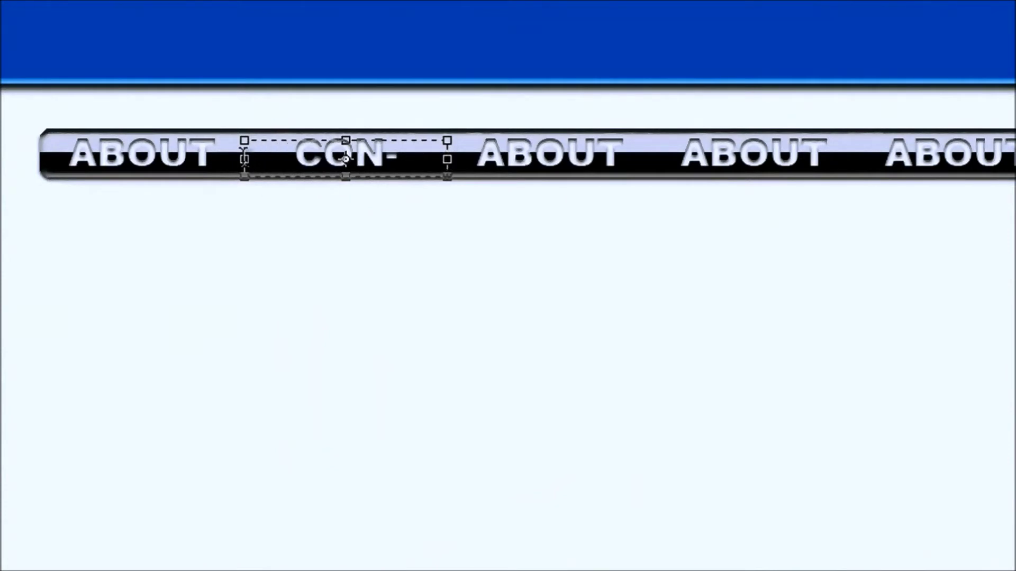
drag(232, 165, 204, 164)
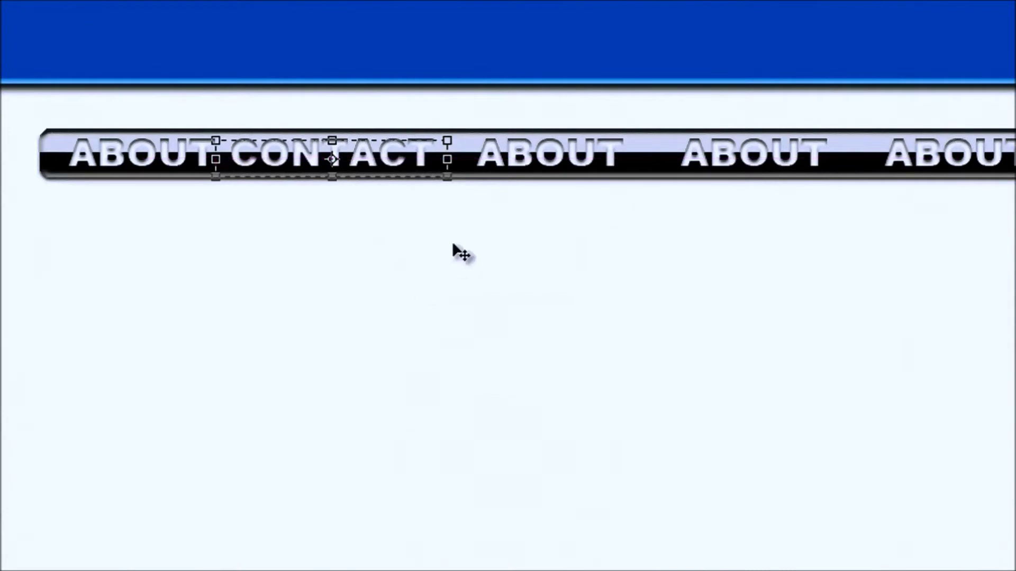
Change the third ABOUT link's text to DEMO
click(967, 169)
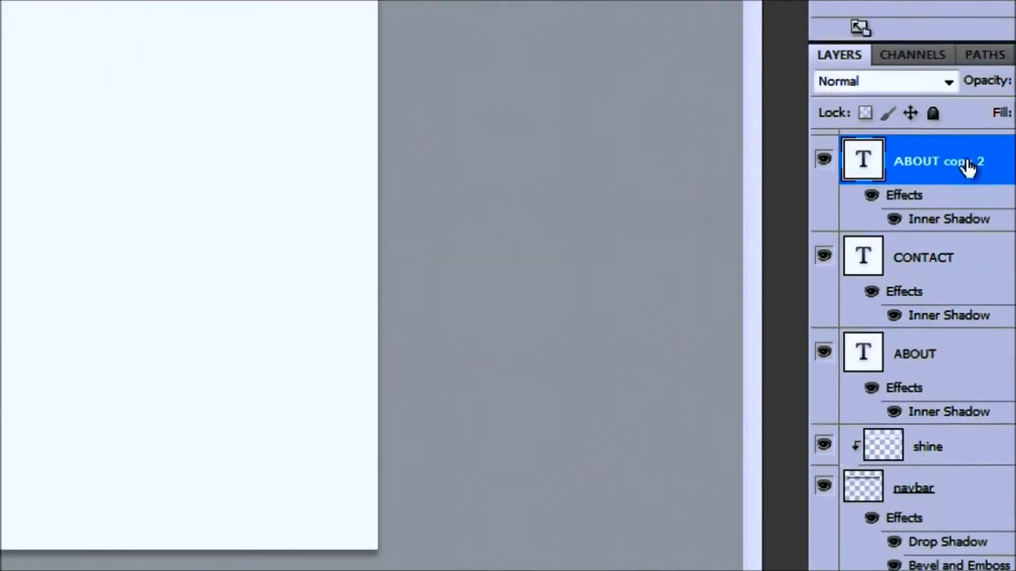
click(931, 263)
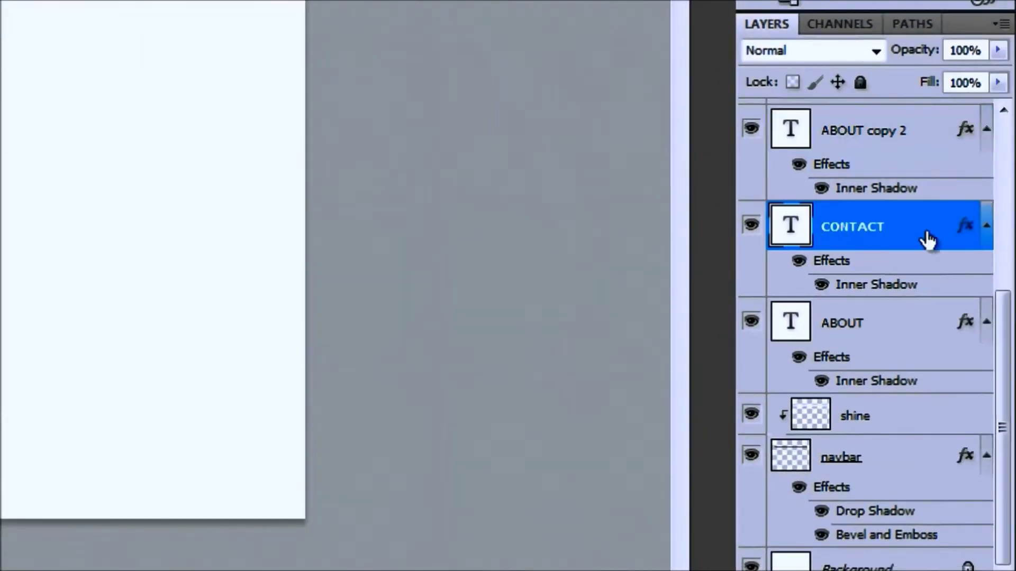
click(873, 337)
click(882, 247)
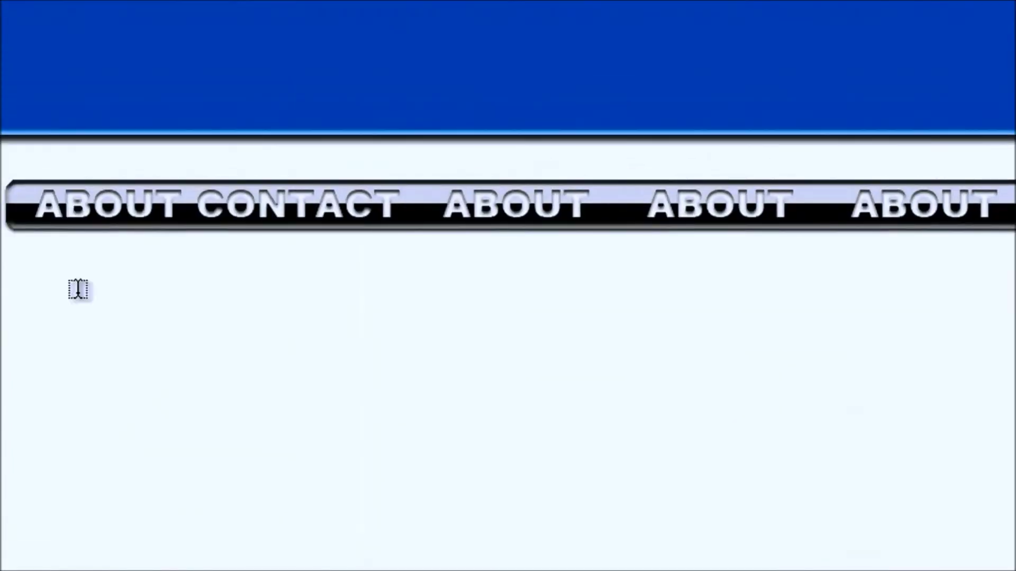
click(458, 204)
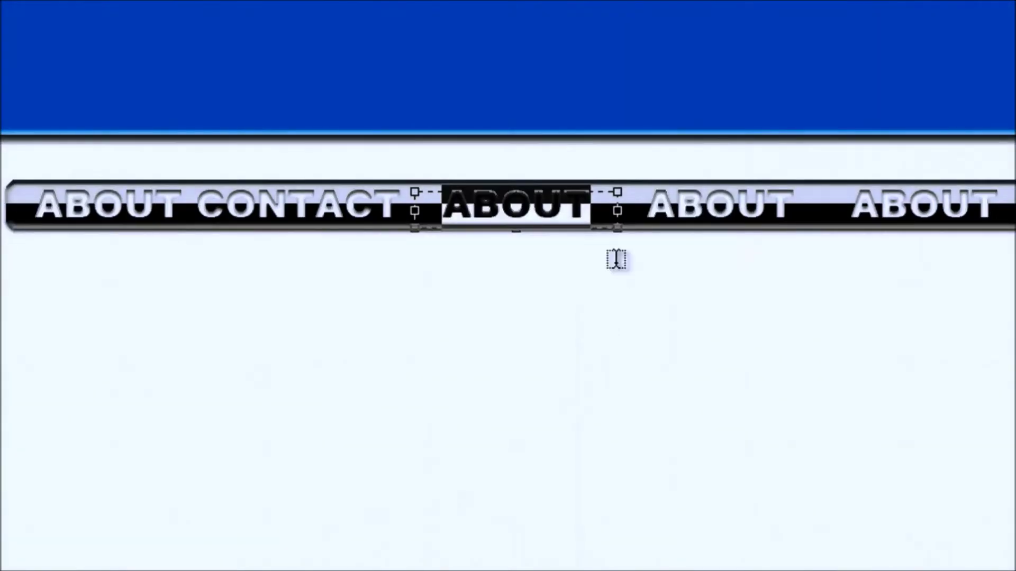
text(DEMO)
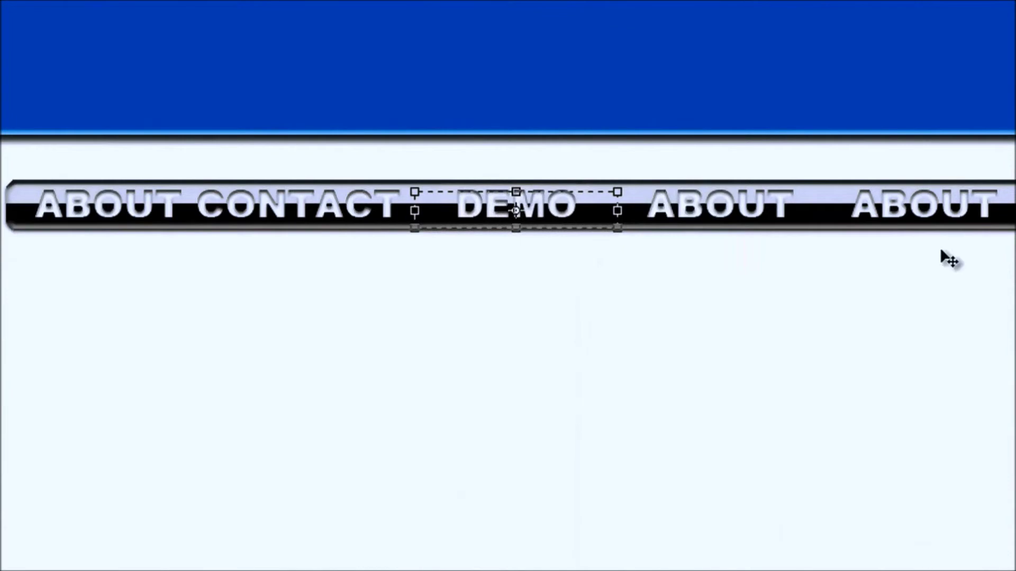
key(Escape)
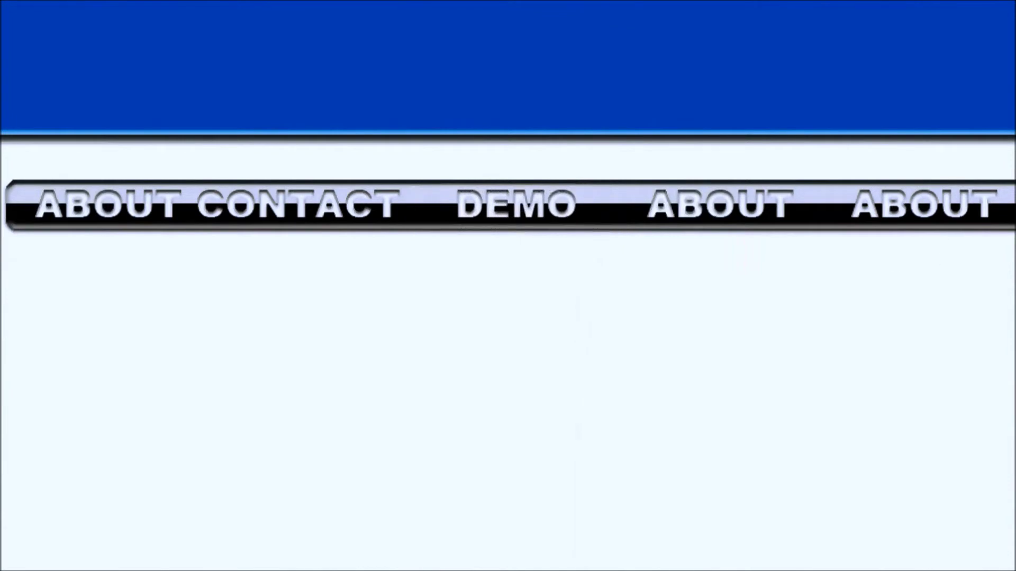
Change the fourth ABOUT link's text to IMAGES and the fifth link's text to MUSIC
drag(652, 205, 802, 212)
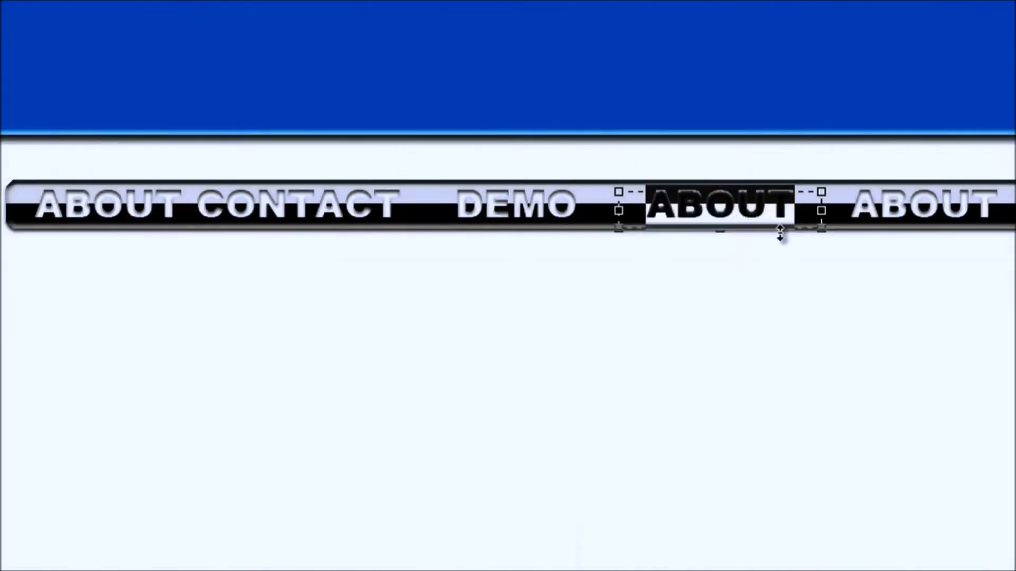
text(IMAGES)
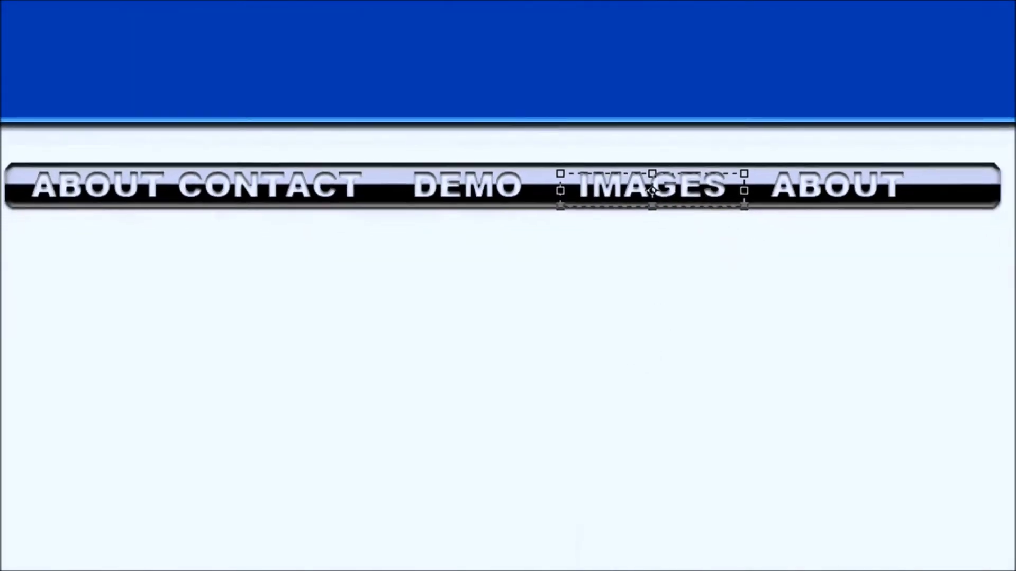
double_click(758, 185)
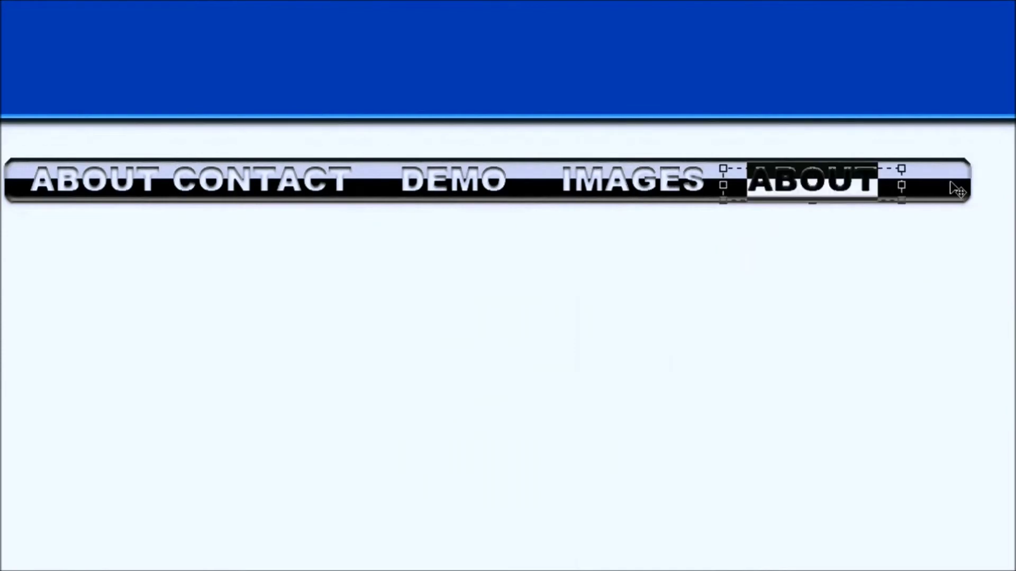
text(MUSIC)
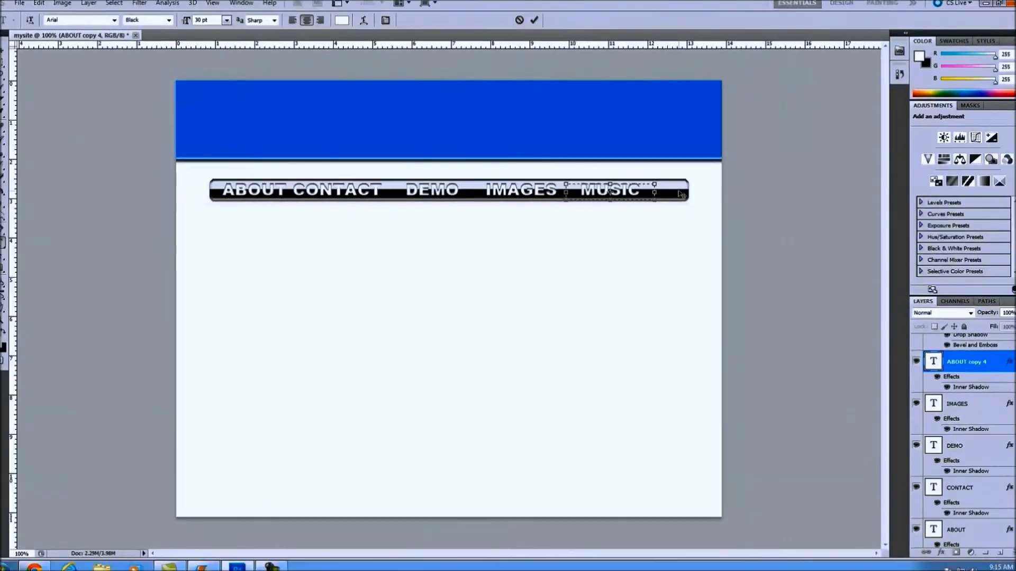
Shift the MUSIC link towards the navigation bar's right end and move the IMAGES link right to follow it
scroll(973, 379, down, 2)
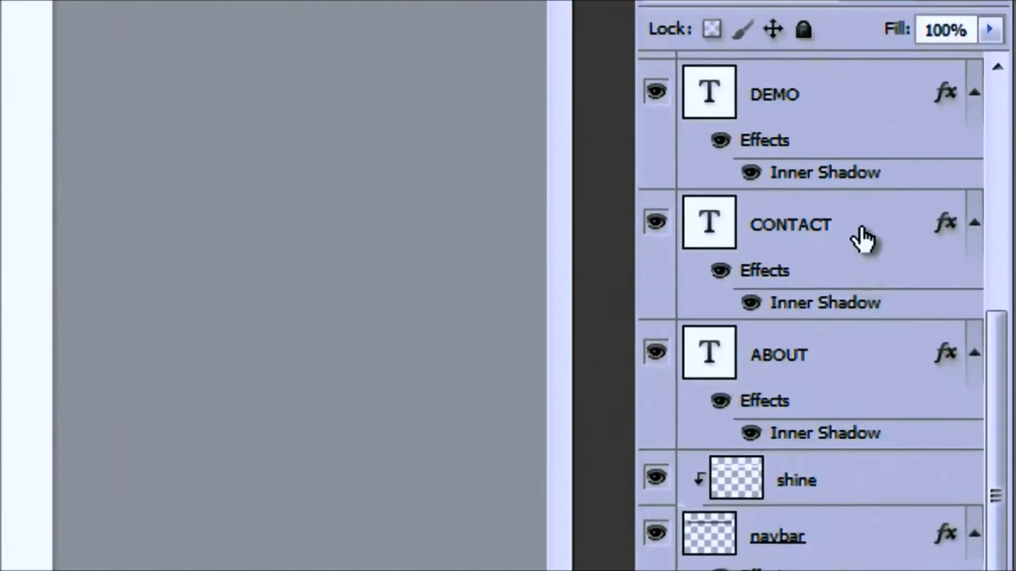
click(973, 390)
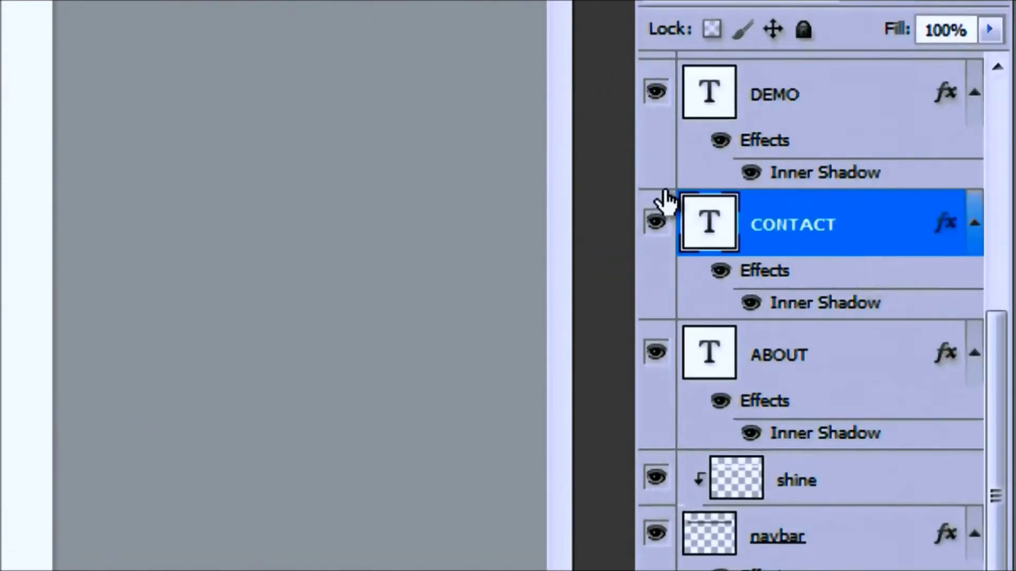
scroll(791, 195, up, 3)
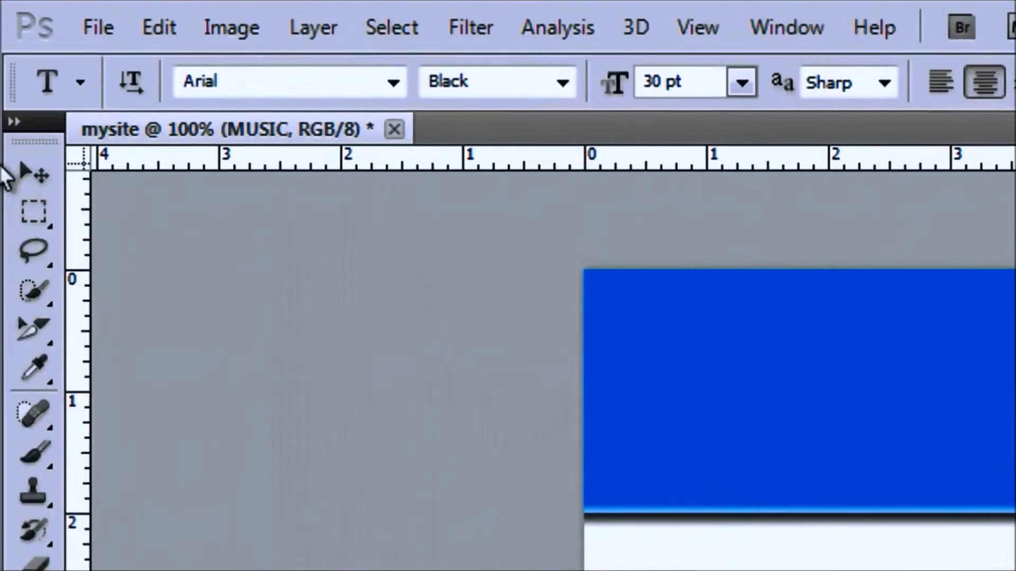
click(37, 173)
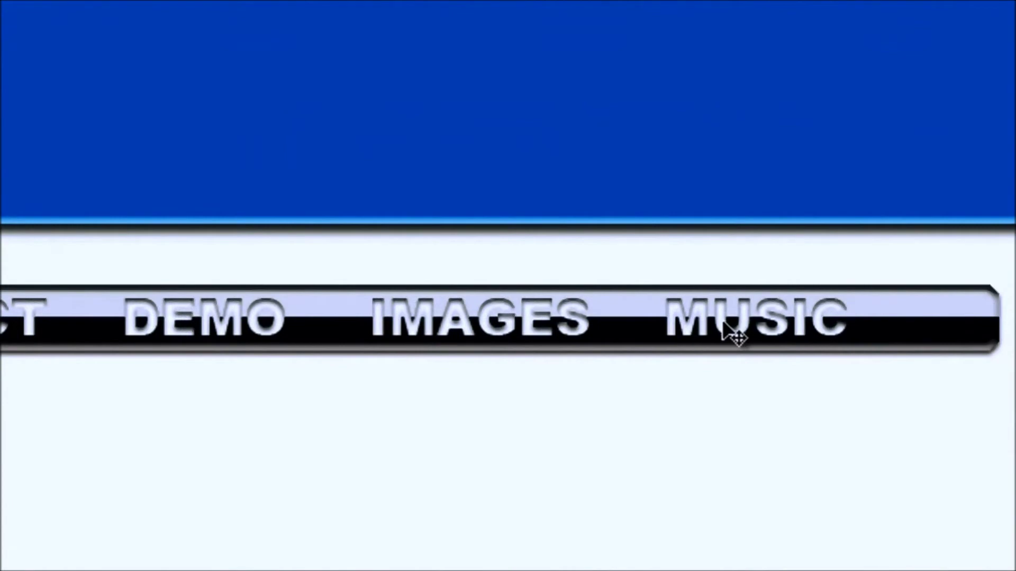
drag(725, 330, 779, 328)
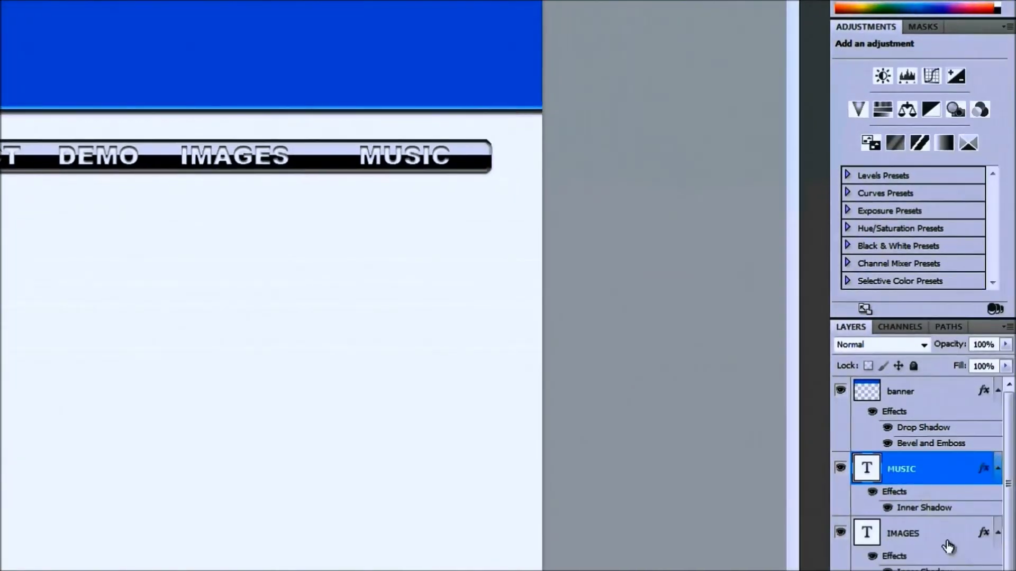
click(944, 541)
drag(236, 161, 257, 161)
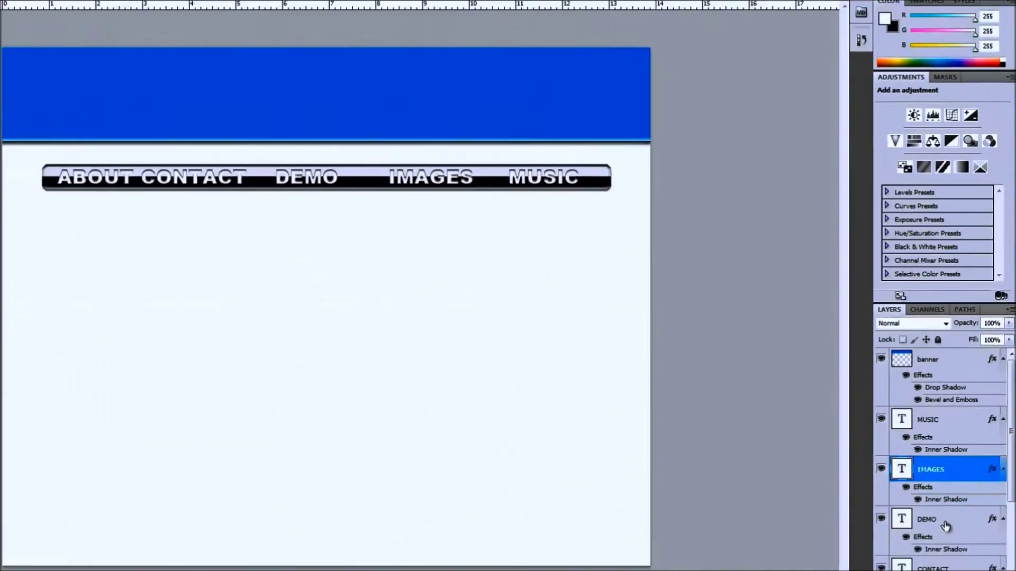
Reposition the DEMO and CONTACT links to the right so the gaps between ABOUT and IMAGES look even
click(946, 525)
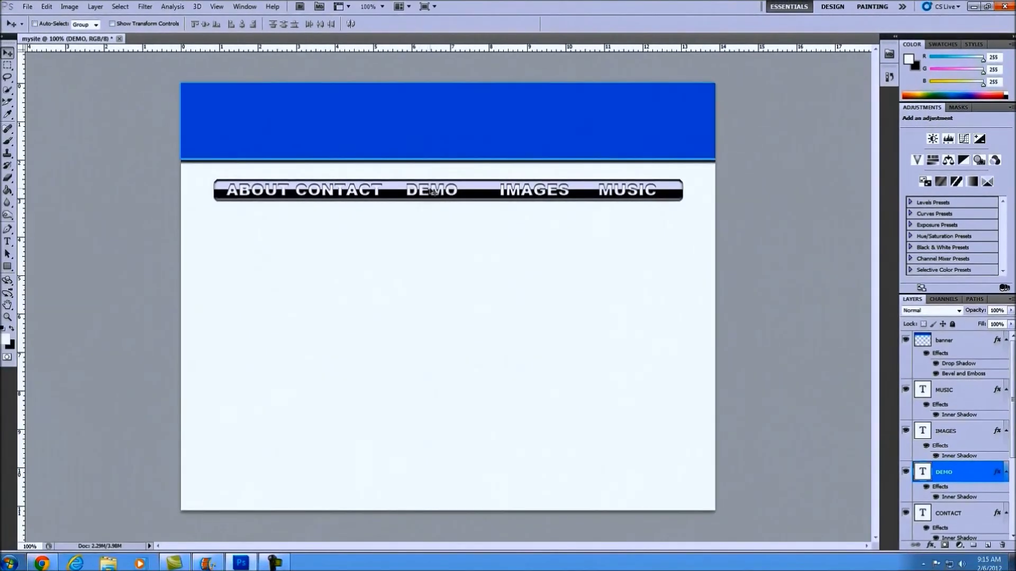
drag(433, 192, 452, 191)
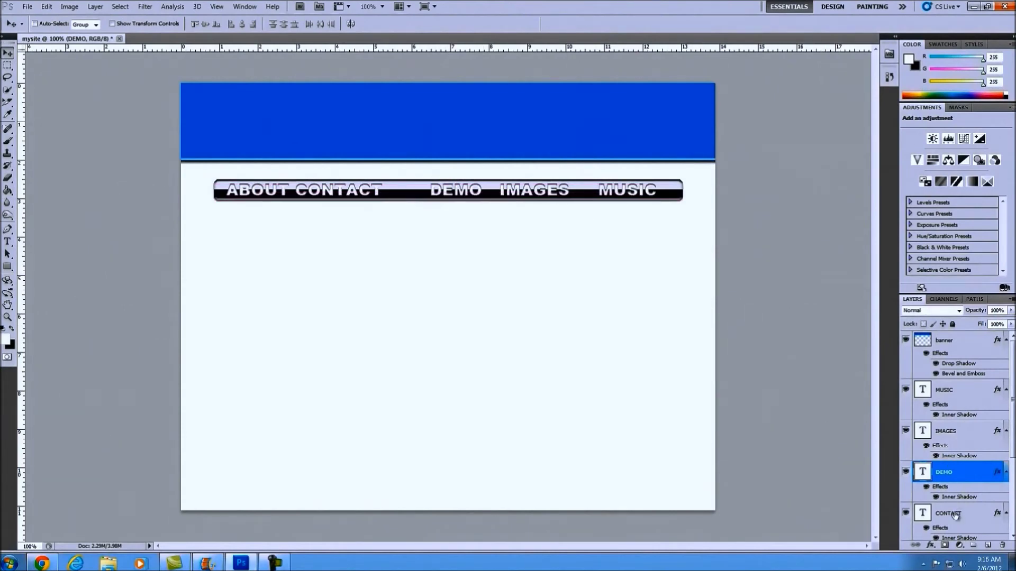
click(954, 516)
drag(347, 191, 371, 192)
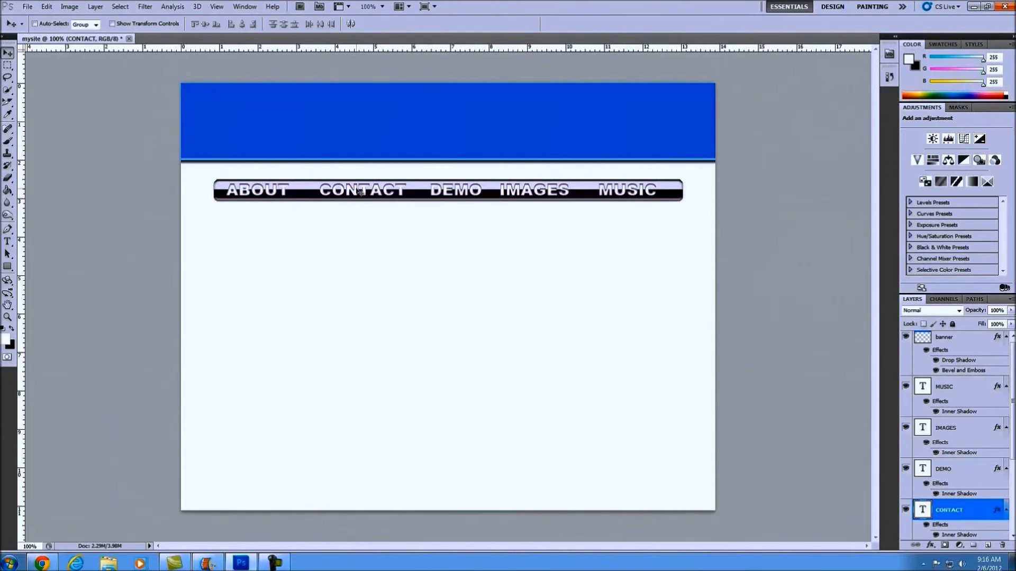
drag(359, 192, 349, 191)
click(955, 468)
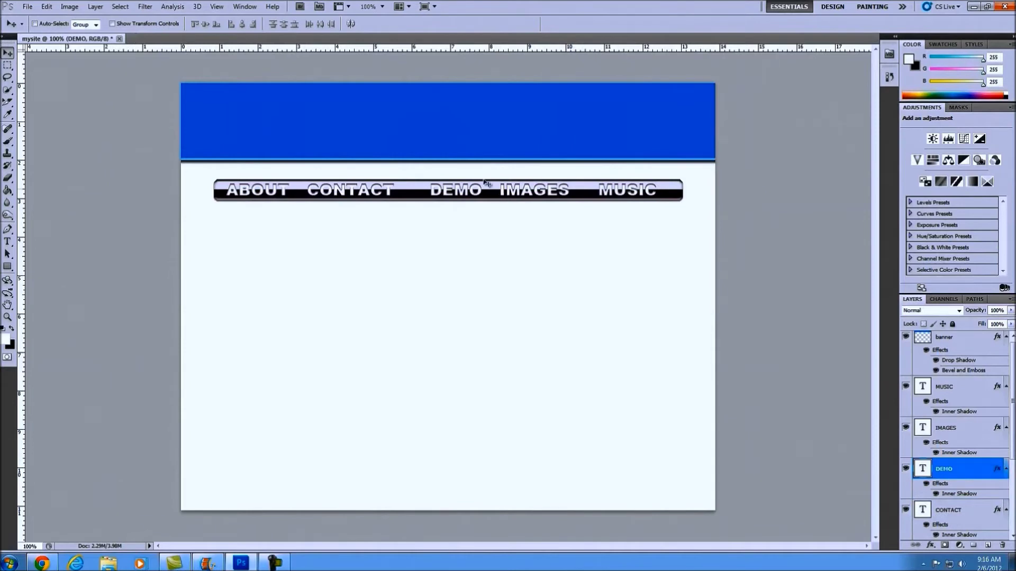
drag(452, 197, 444, 197)
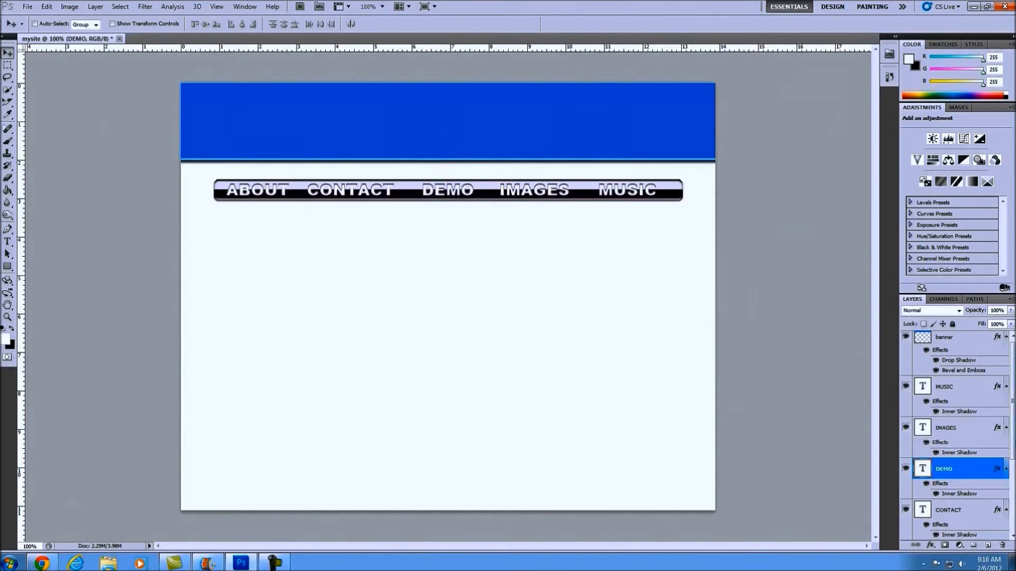
Reduce the opacity of the shine layer above the navbar layer to soften the navigation bar's gloss
scroll(955, 436, down, 3)
scroll(967, 472, down, 2)
click(967, 468)
click(1011, 310)
drag(1006, 321, 1002, 321)
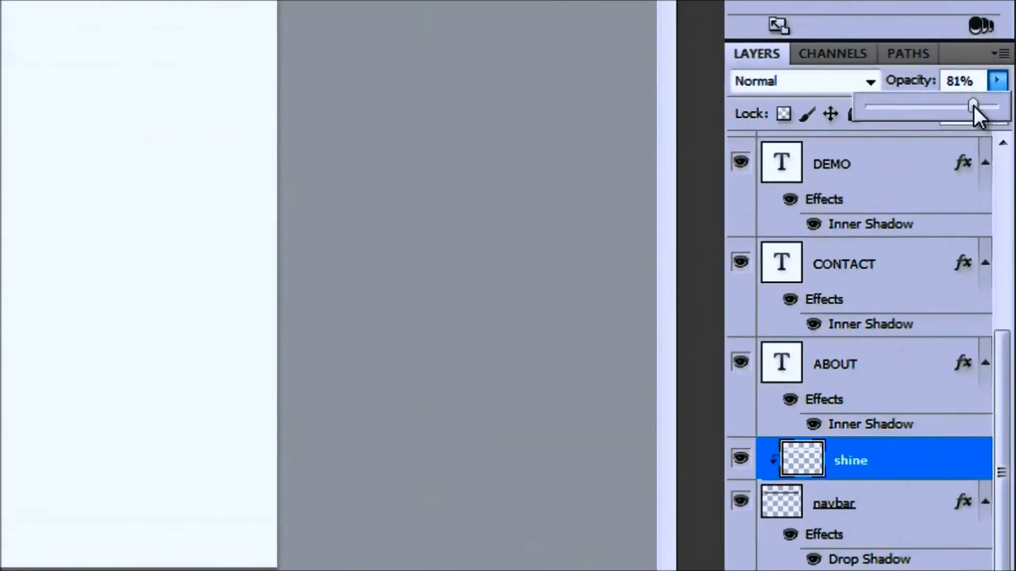
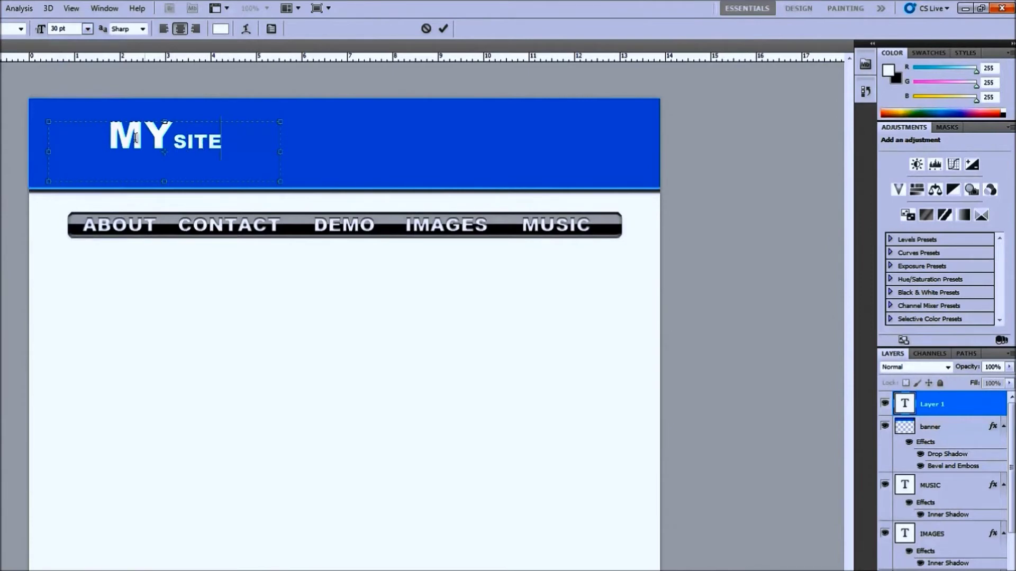
Finish editing the MYSITE title and move it to the banner's lower left, aligned with the navigation bar's left end
click(955, 425)
click(959, 410)
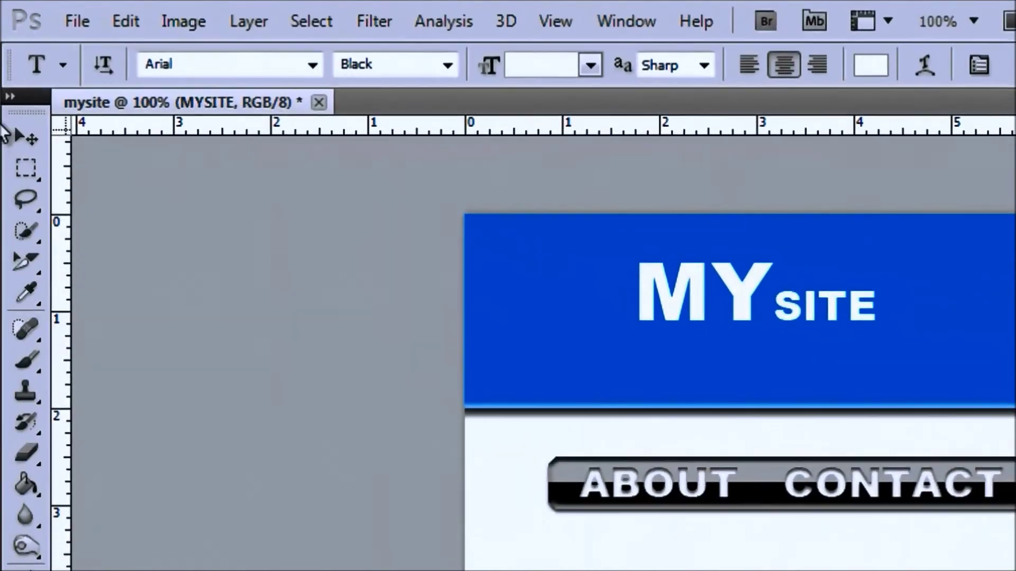
click(25, 137)
drag(683, 308, 601, 370)
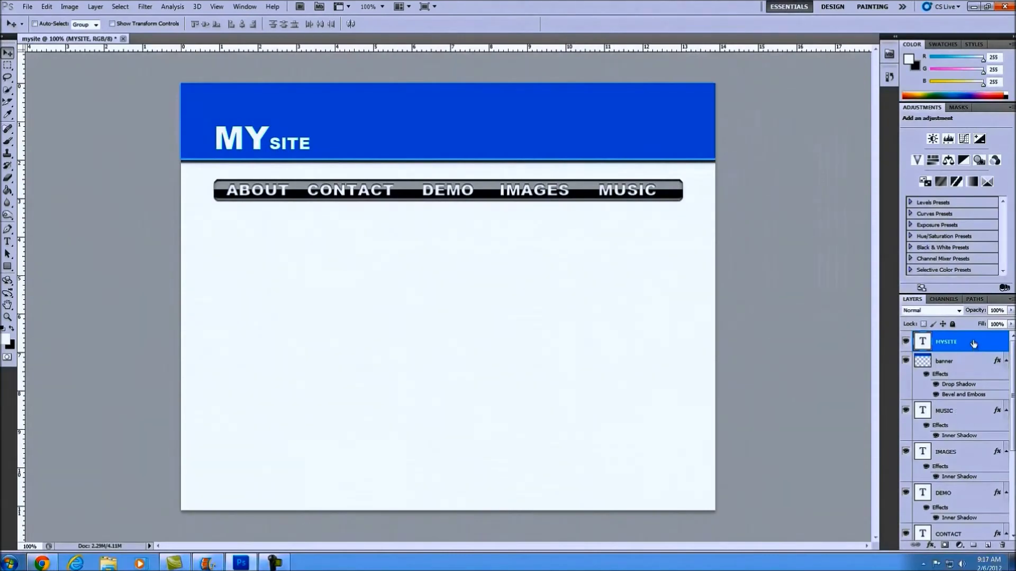
Add an Inner Shadow effect to the MYSITE title layer with a distance of 2 px
double_click(973, 344)
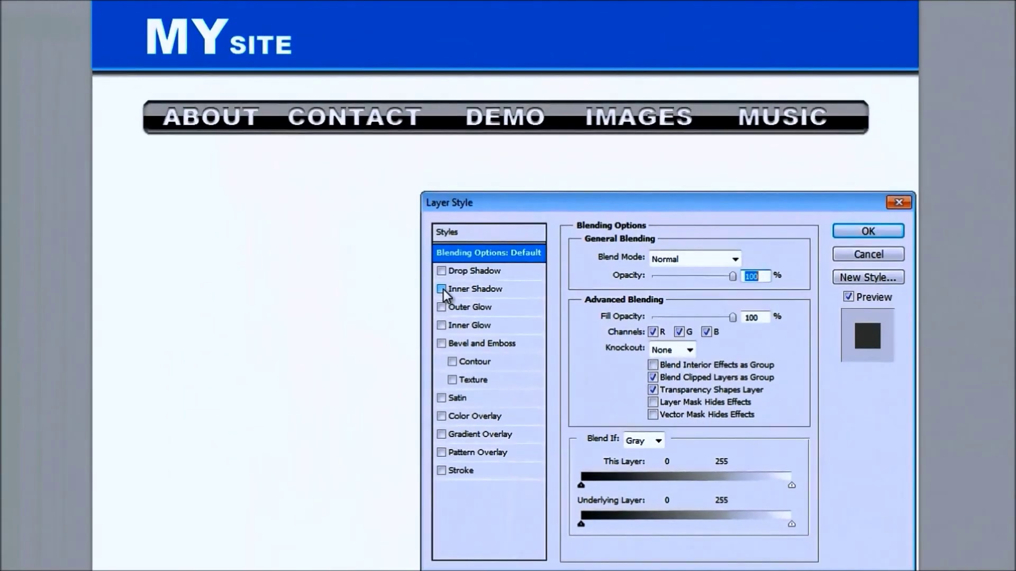
click(442, 289)
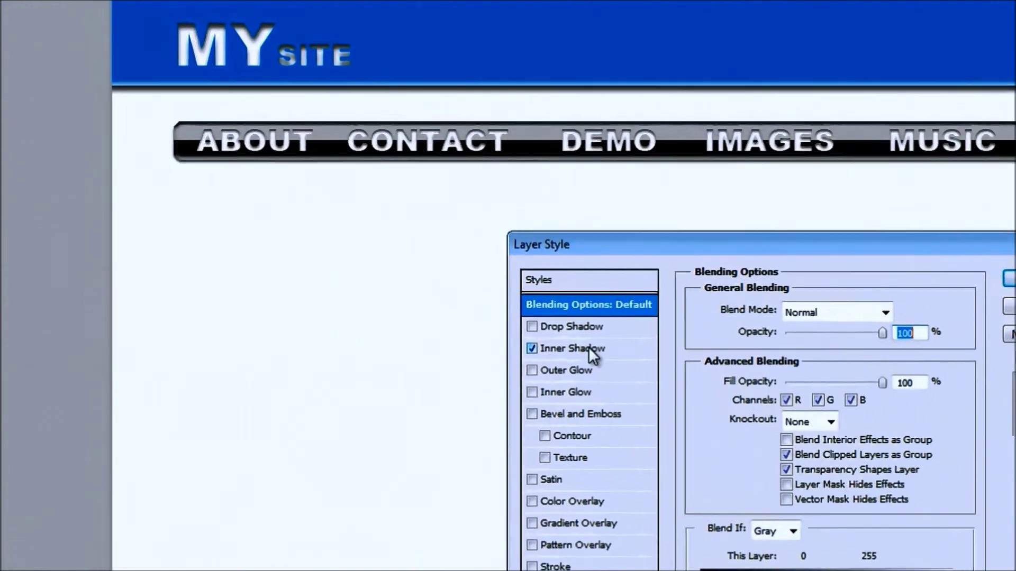
click(487, 289)
double_click(942, 415)
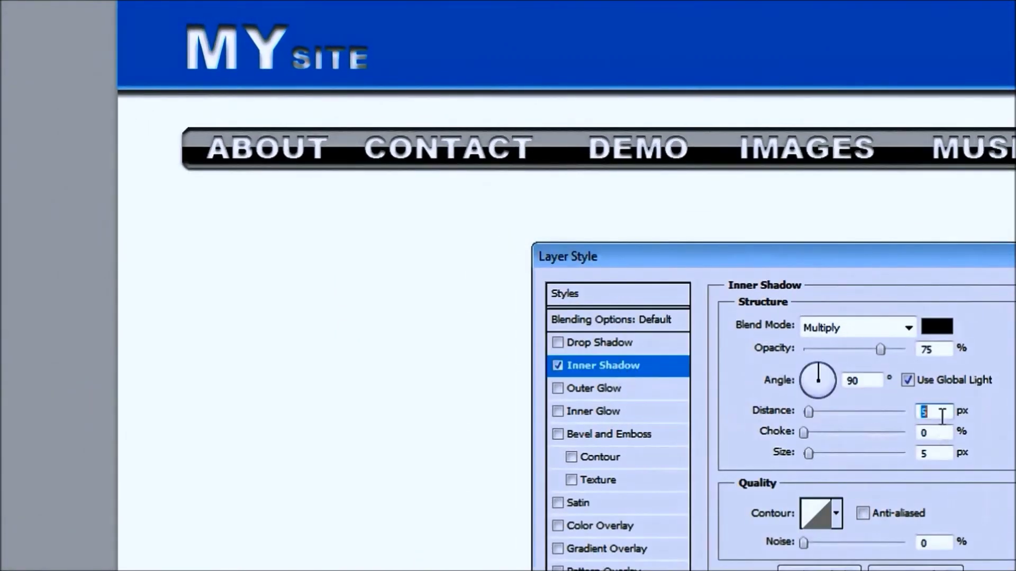
key(Down)
key(Down)
key(Down)
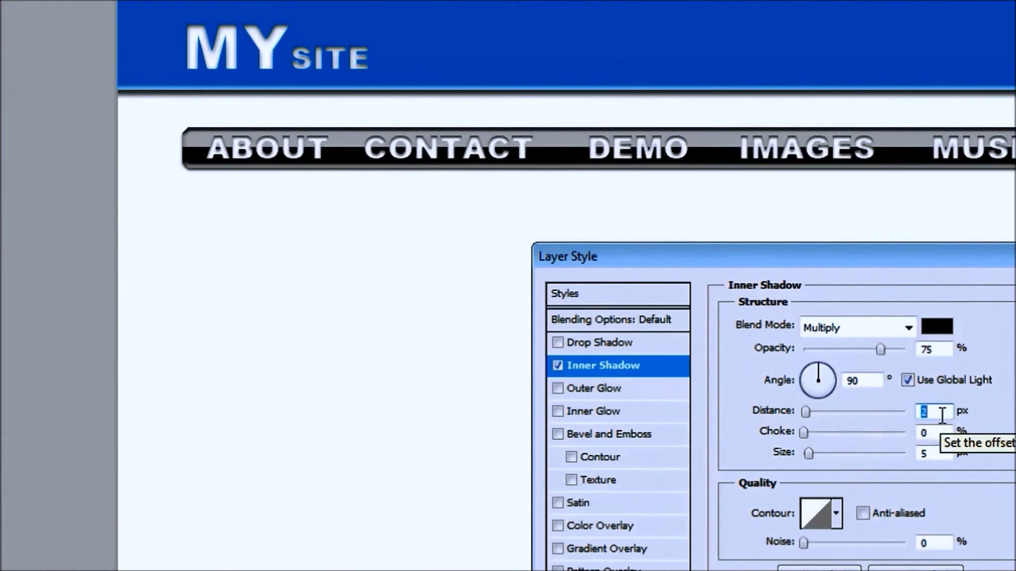
Set the MYSITE title's inner shadow size to 3 px and apply the layer style
double_click(945, 452)
key(Down)
key(Down)
key(Down)
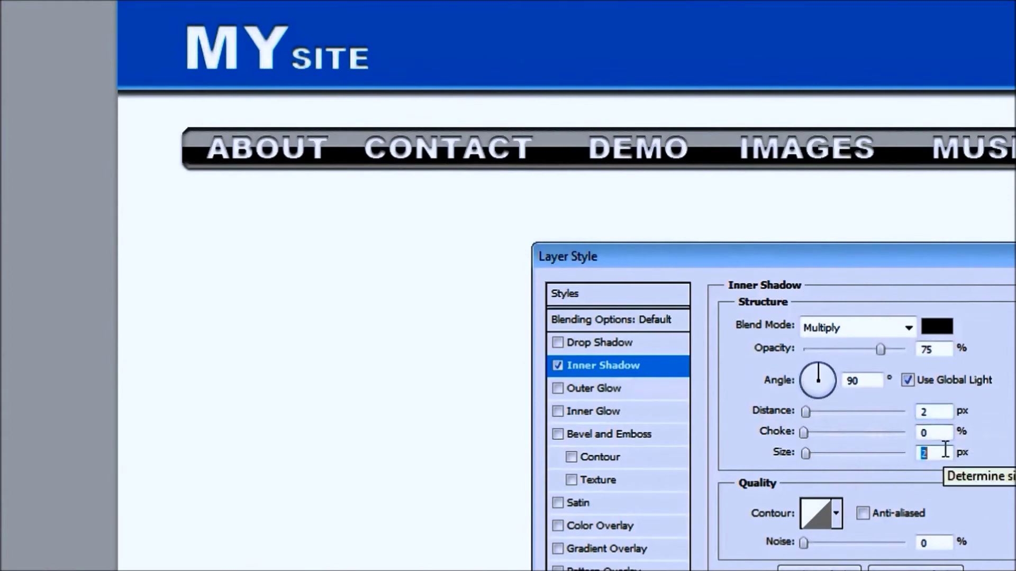
key(Up)
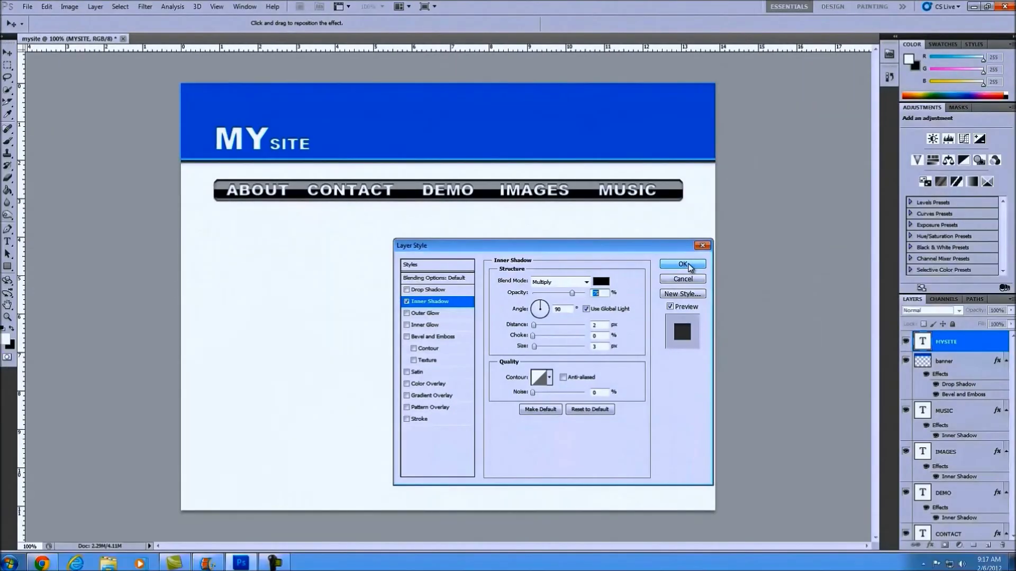
click(688, 267)
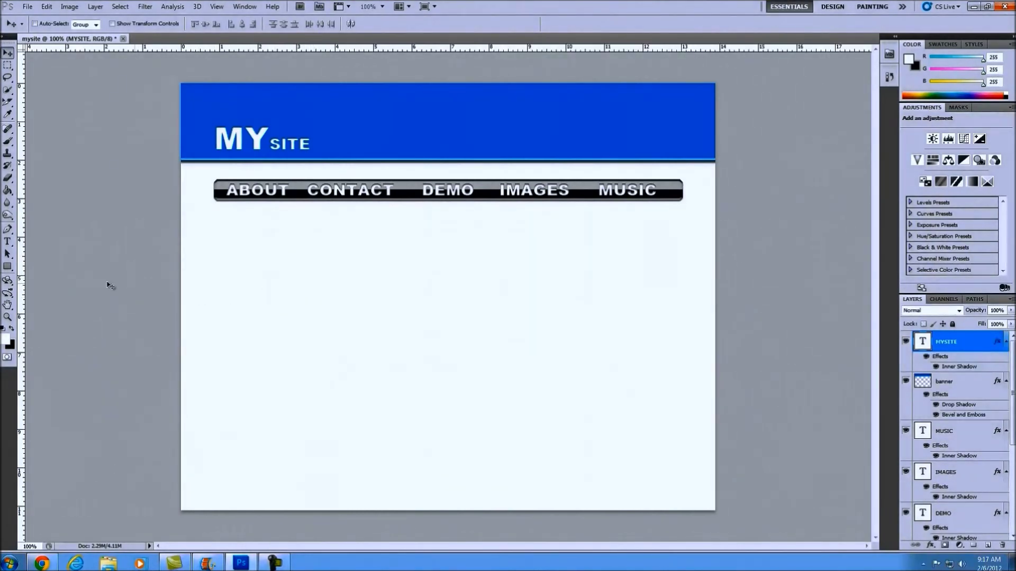
Choose the Rounded Rectangle tool and create a new layer named content1 directly above the Background layer
click(8, 266)
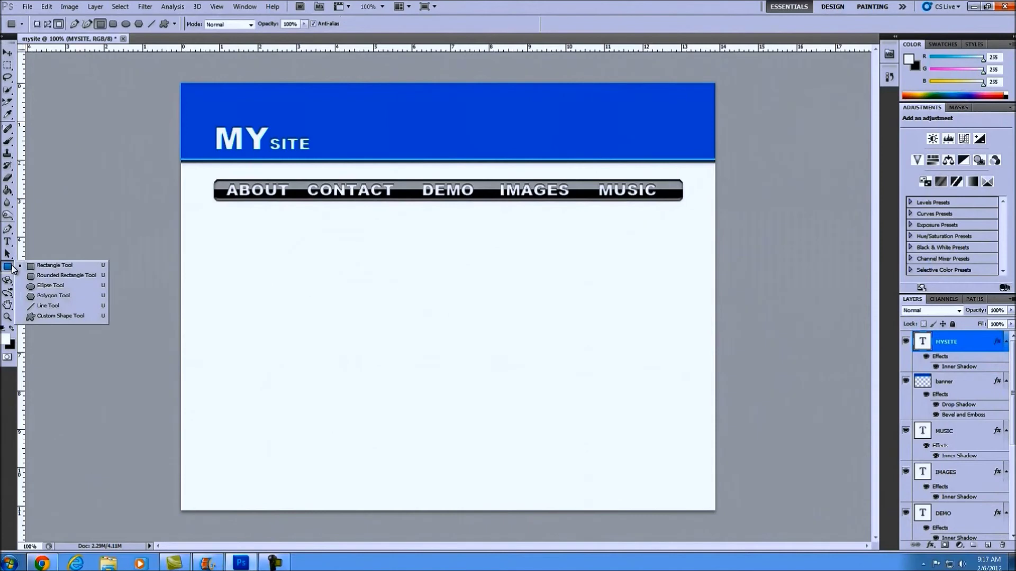
click(63, 278)
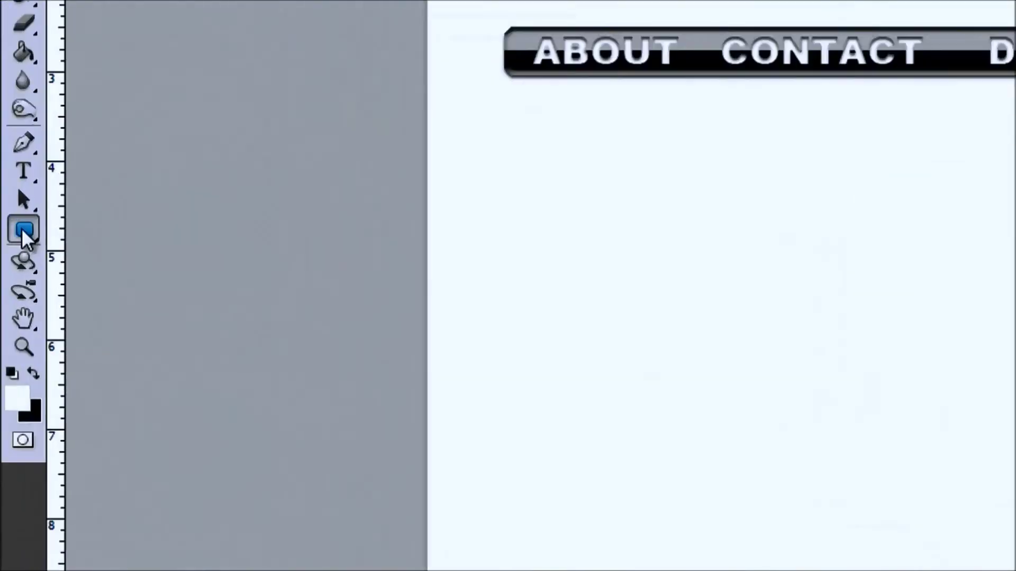
click(7, 266)
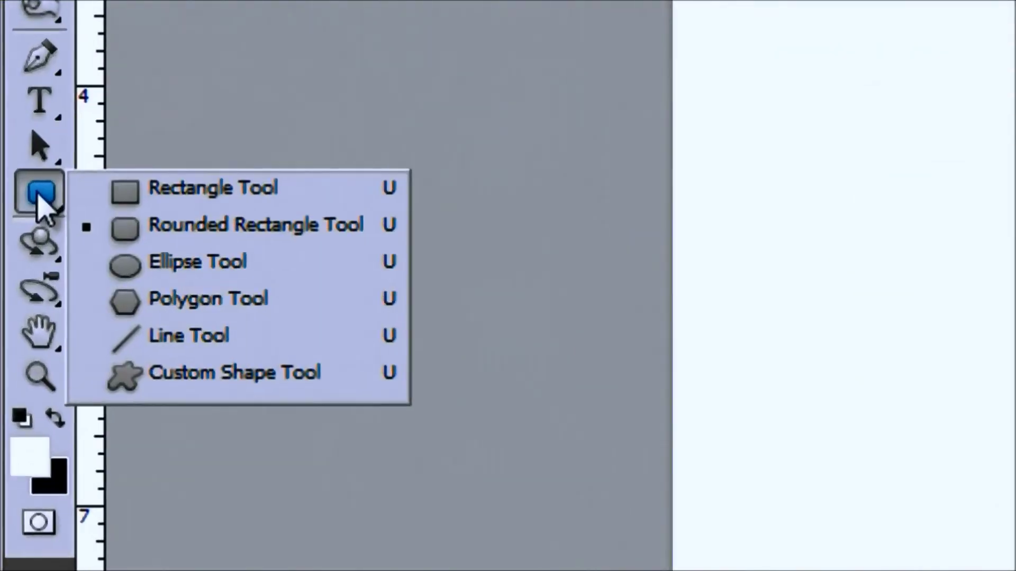
click(211, 244)
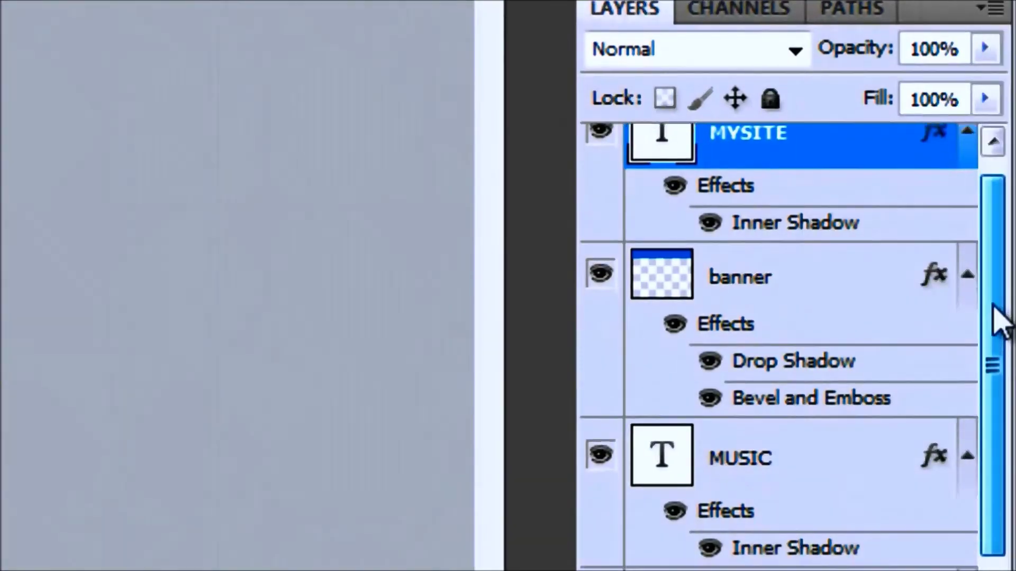
mouse_move(993, 318)
mouse_down()
mouse_move(990, 428)
mouse_move(993, 329)
mouse_up()
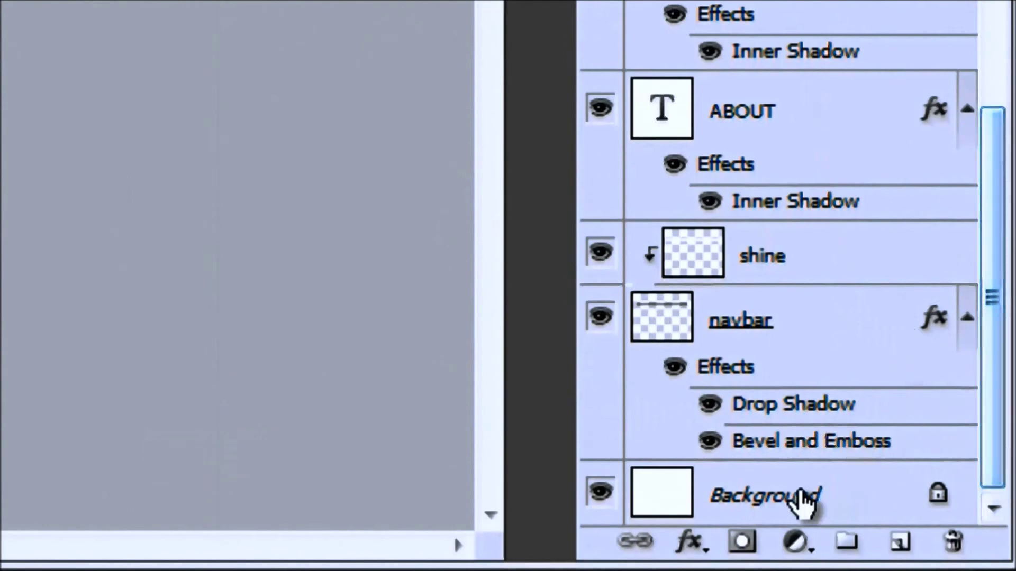
click(800, 500)
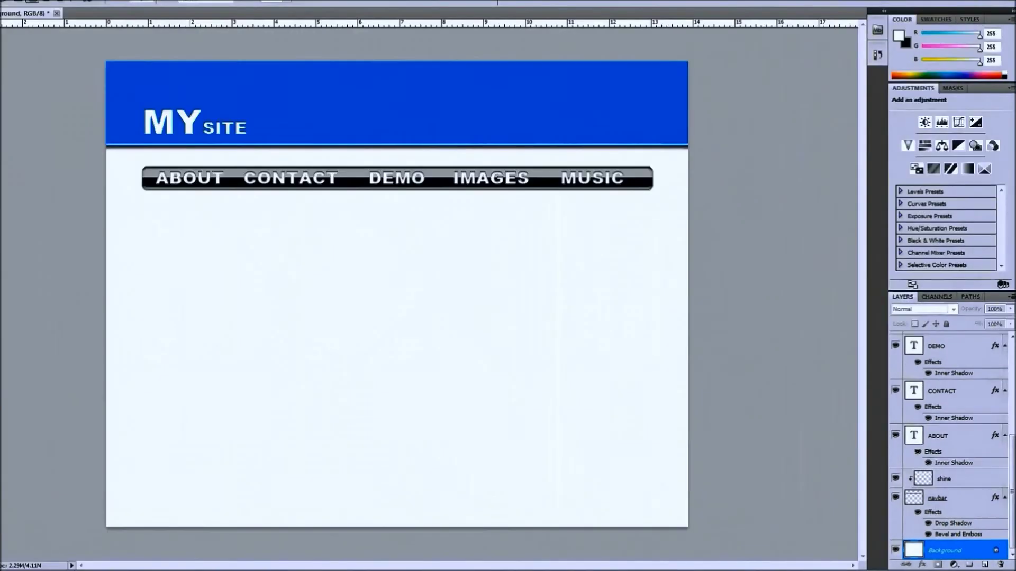
click(61, 6)
mouse_move(86, 21)
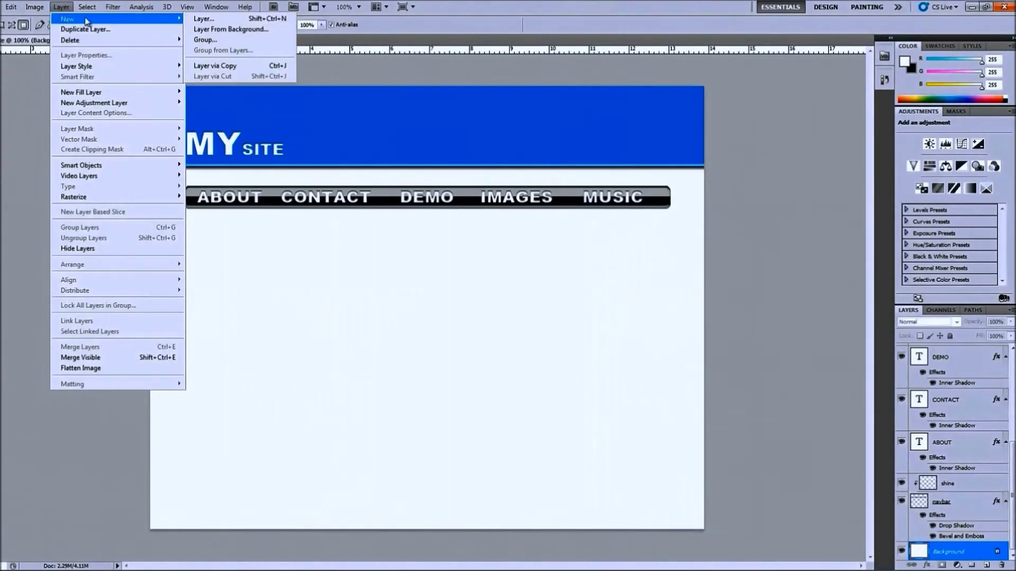
click(231, 20)
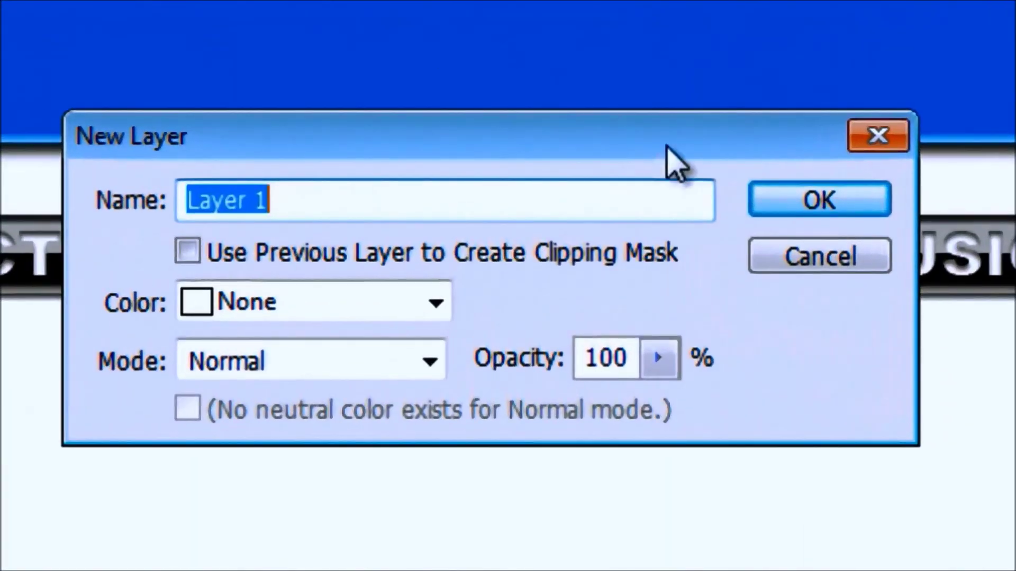
text(content1)
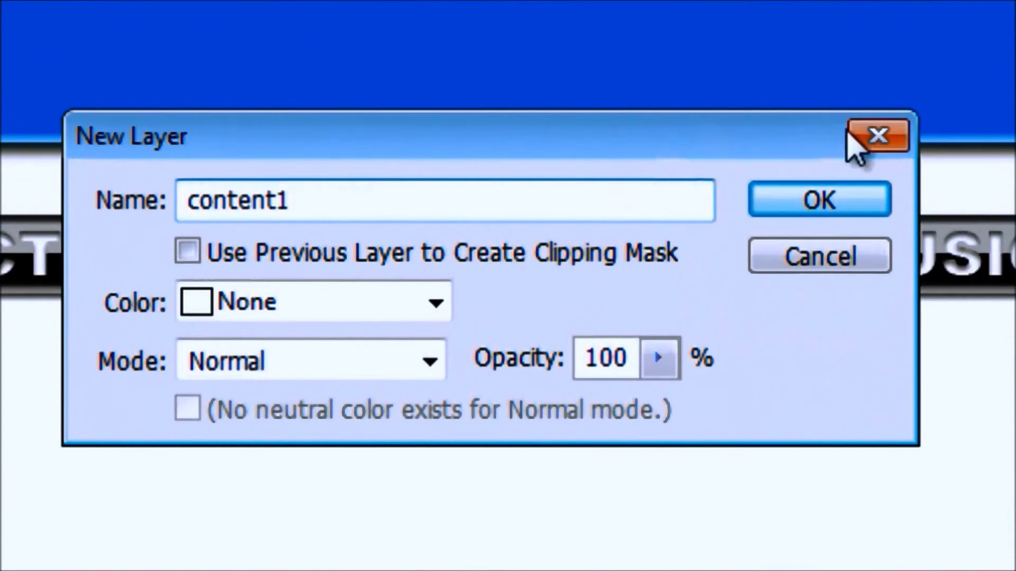
click(839, 207)
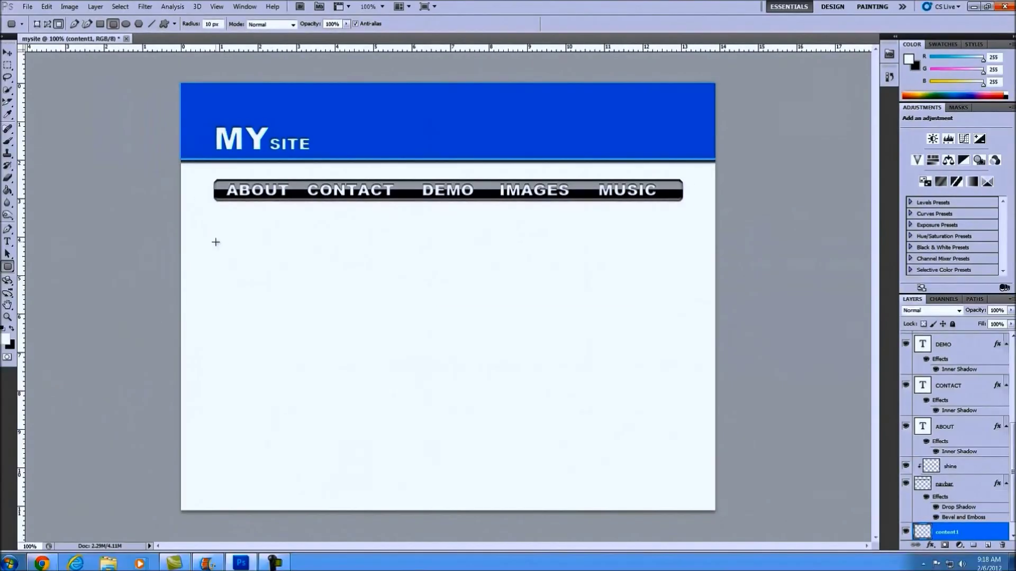
Draw a tall rounded rectangle on content1 below the navigation bar's left half and fill it with light grey #eaeaea
drag(218, 237, 421, 480)
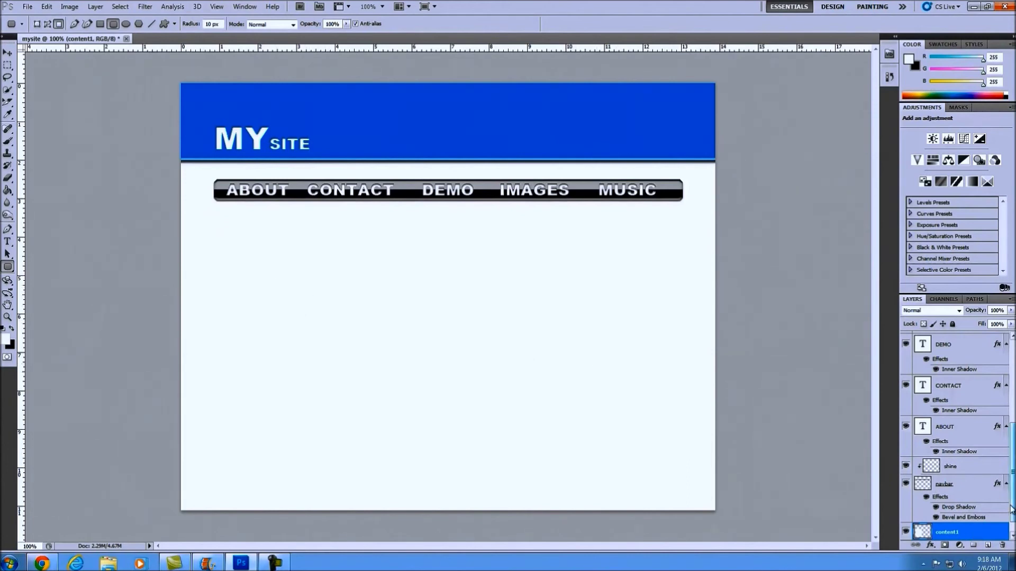
scroll(973, 538, down, 1)
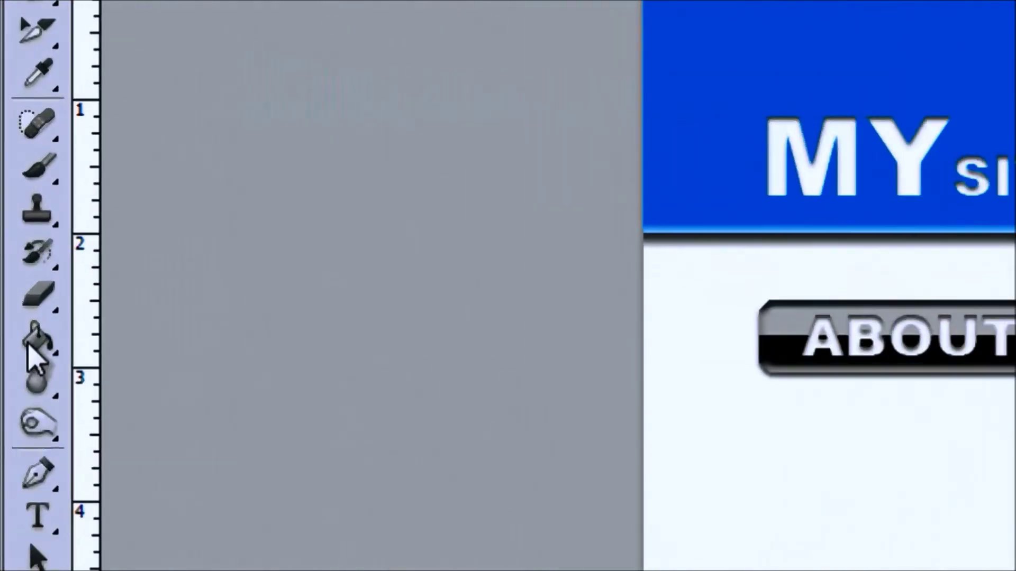
click(7, 190)
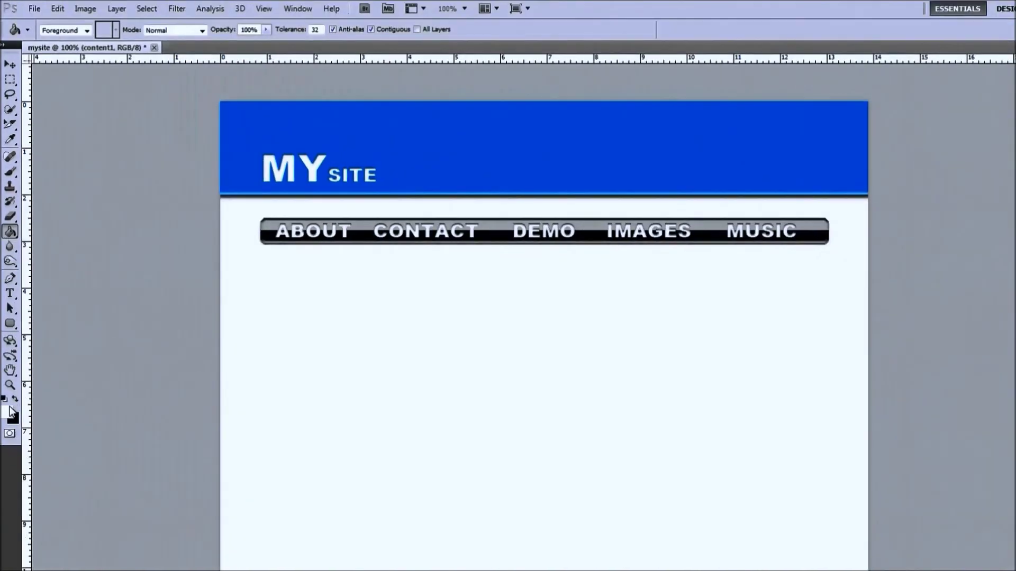
click(11, 412)
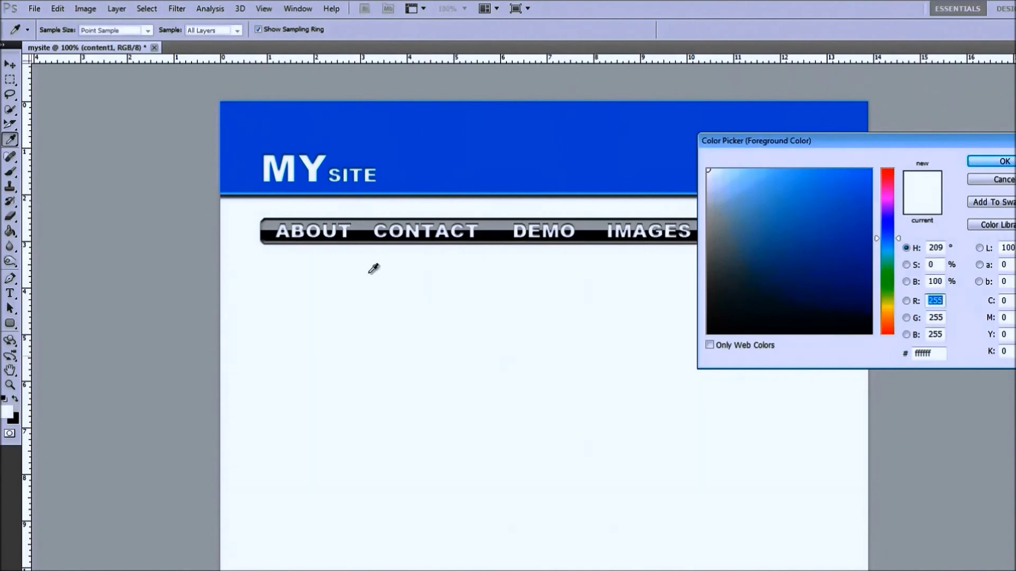
click(708, 192)
drag(708, 193, 708, 182)
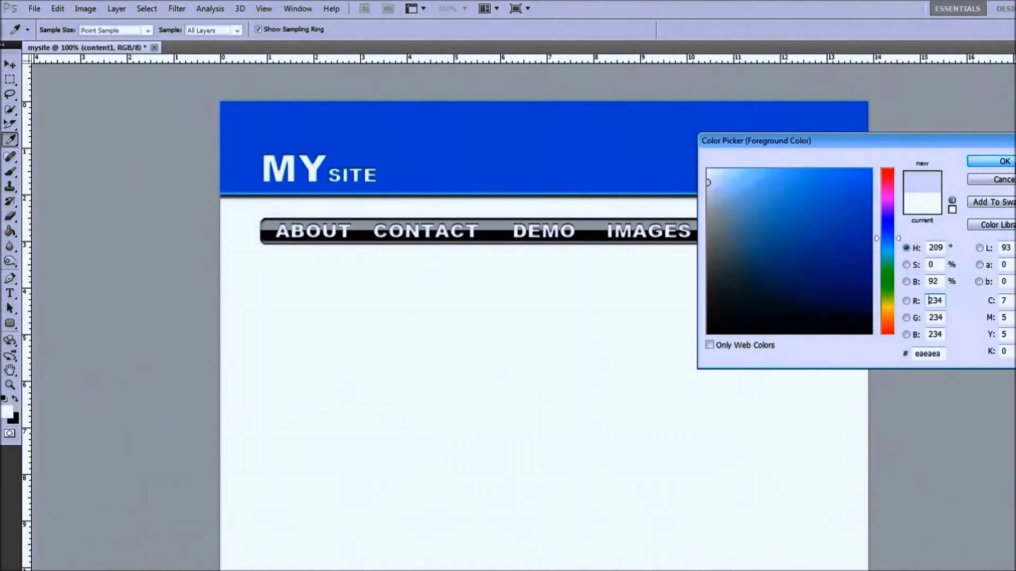
click(1004, 165)
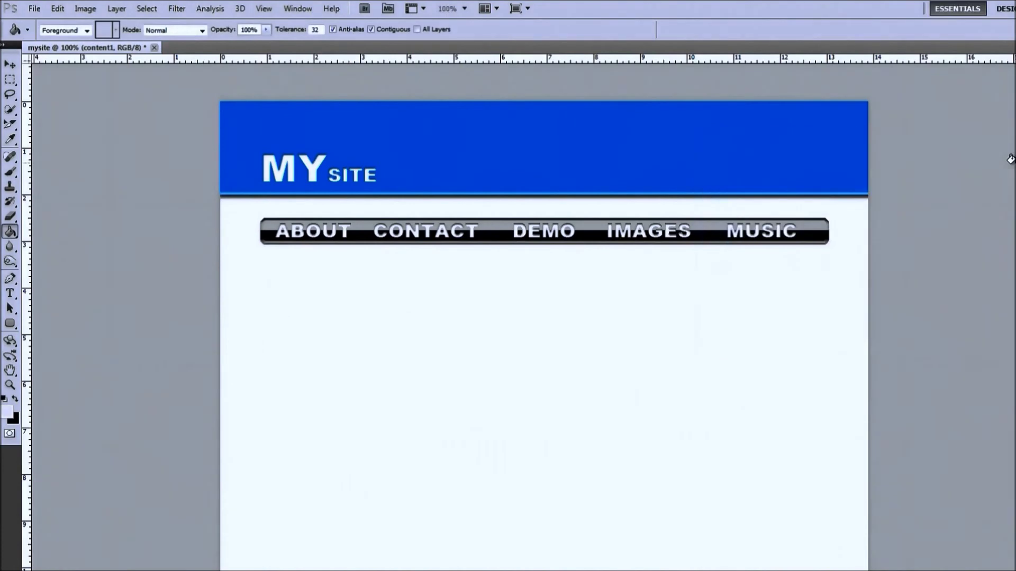
click(330, 396)
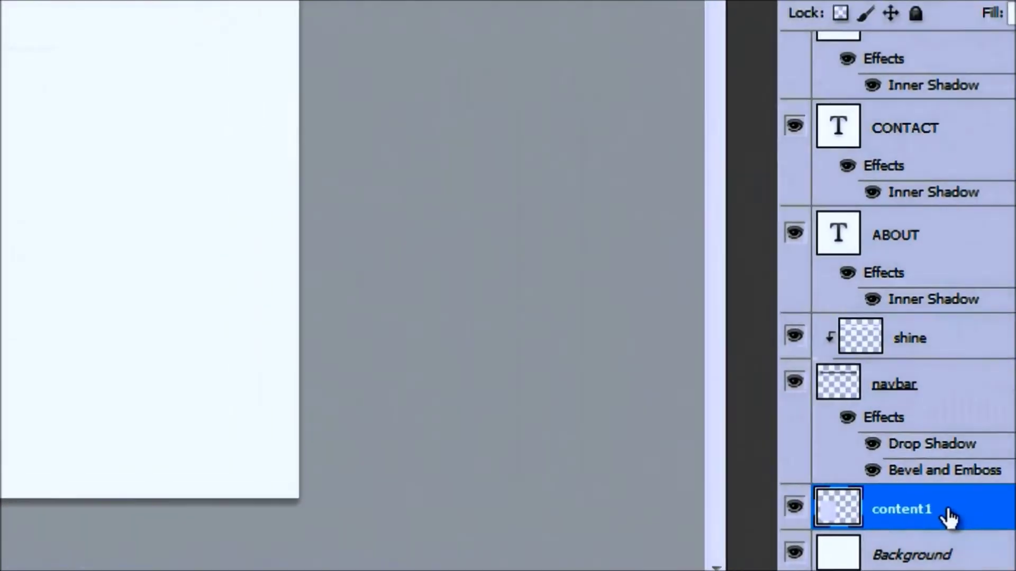
Apply Drop Shadow and Bevel and Emboss effects to the content1 layer with their default settings
double_click(909, 501)
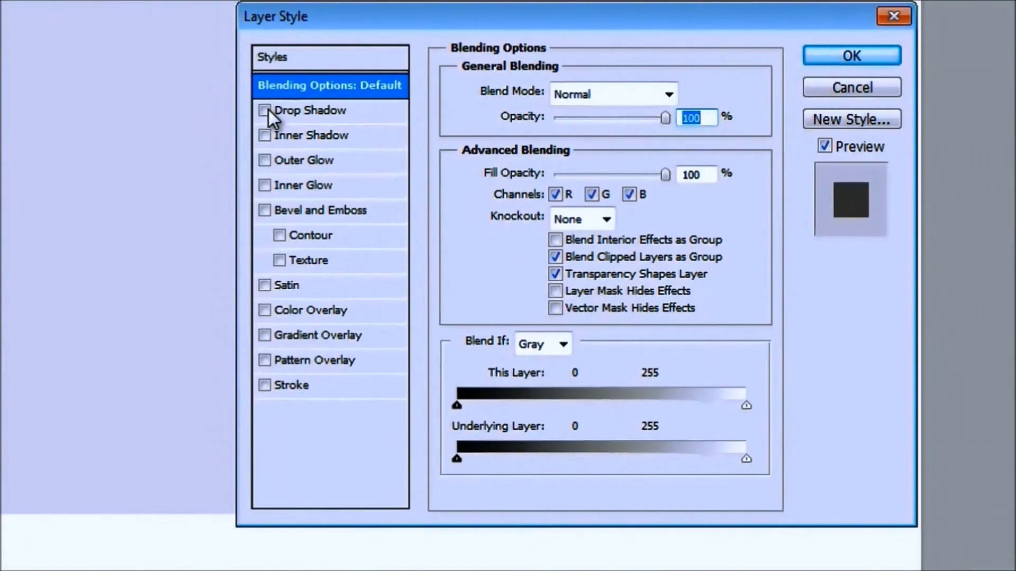
click(264, 110)
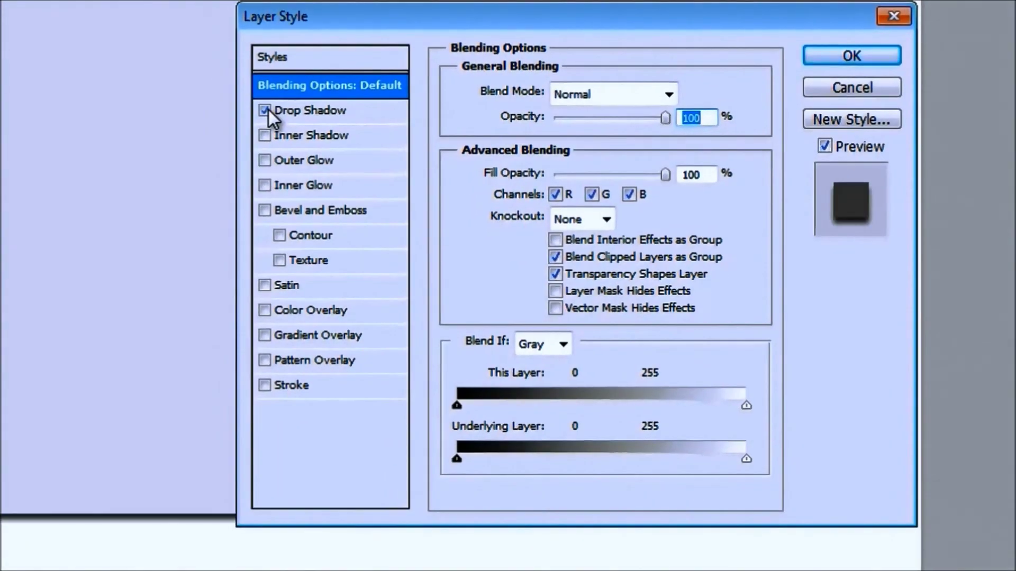
click(264, 210)
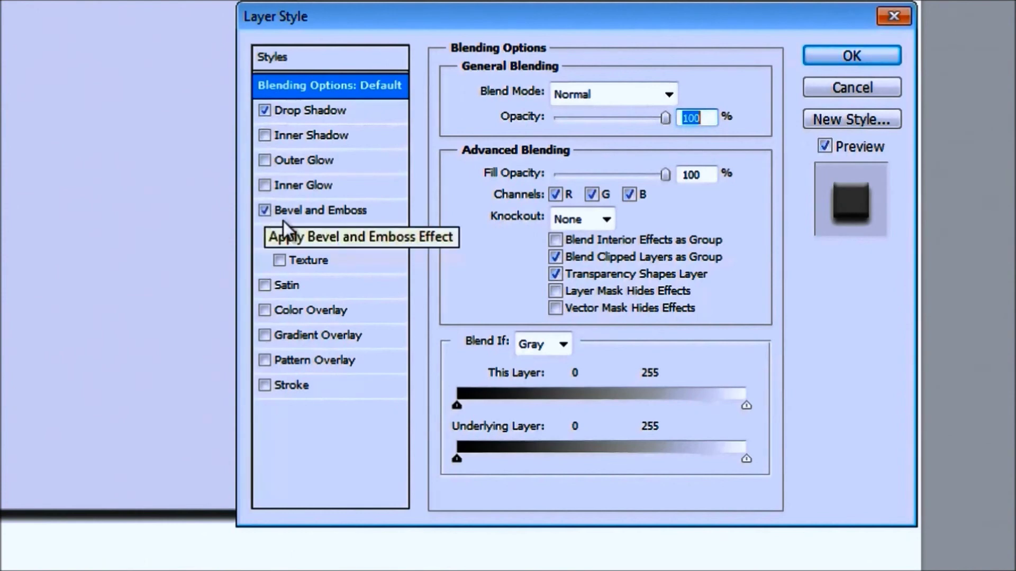
click(299, 210)
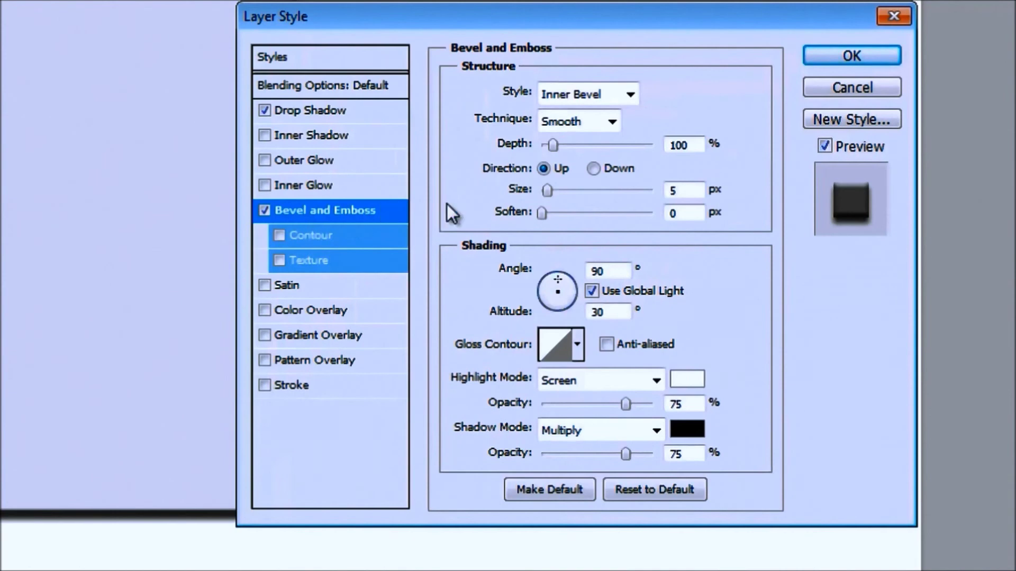
click(345, 111)
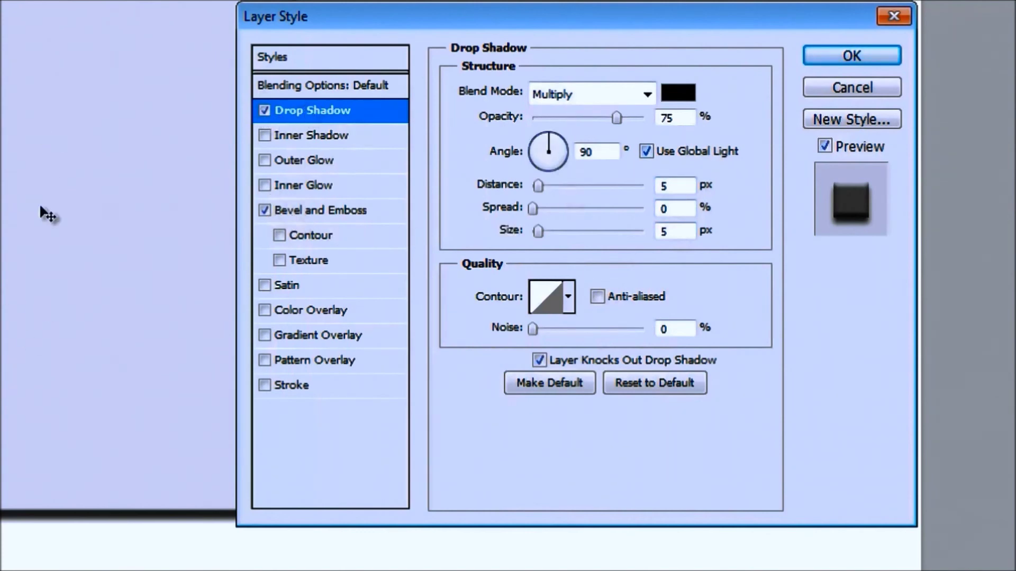
click(852, 53)
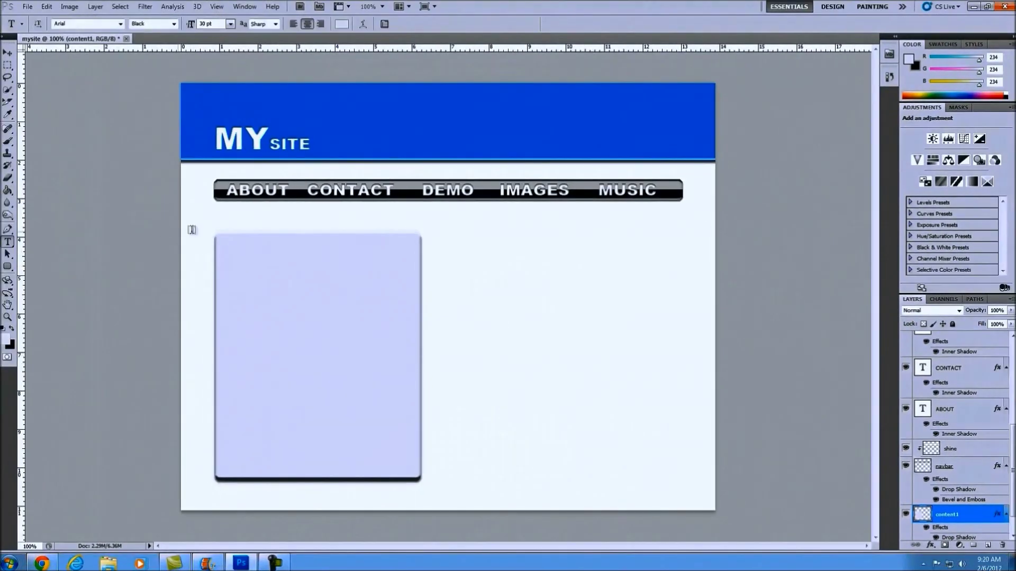
Add a left-aligned HEADER text box at the top of the content panel and set its text color to white #ffffff
drag(226, 245, 394, 280)
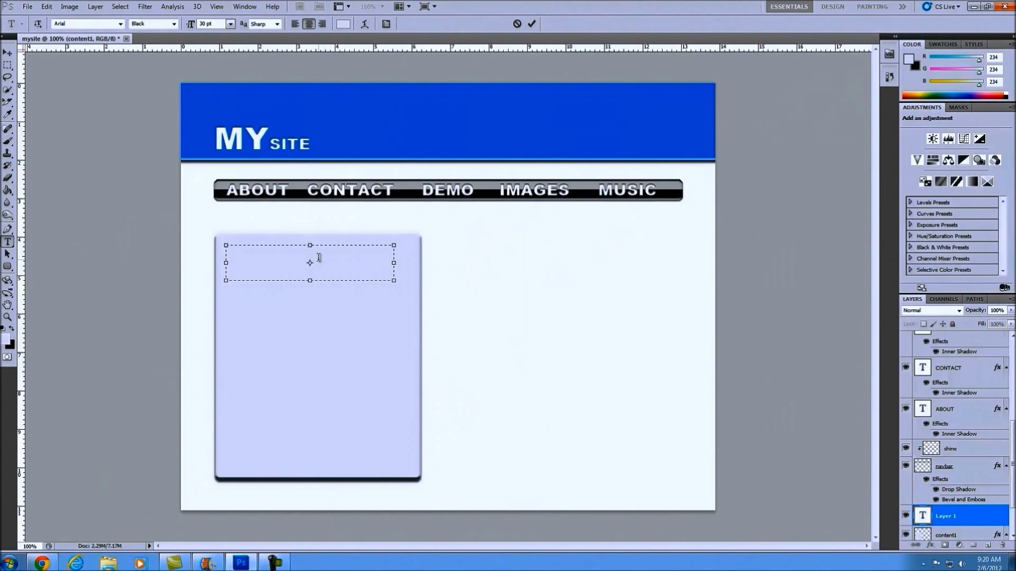
click(294, 25)
drag(330, 253, 205, 256)
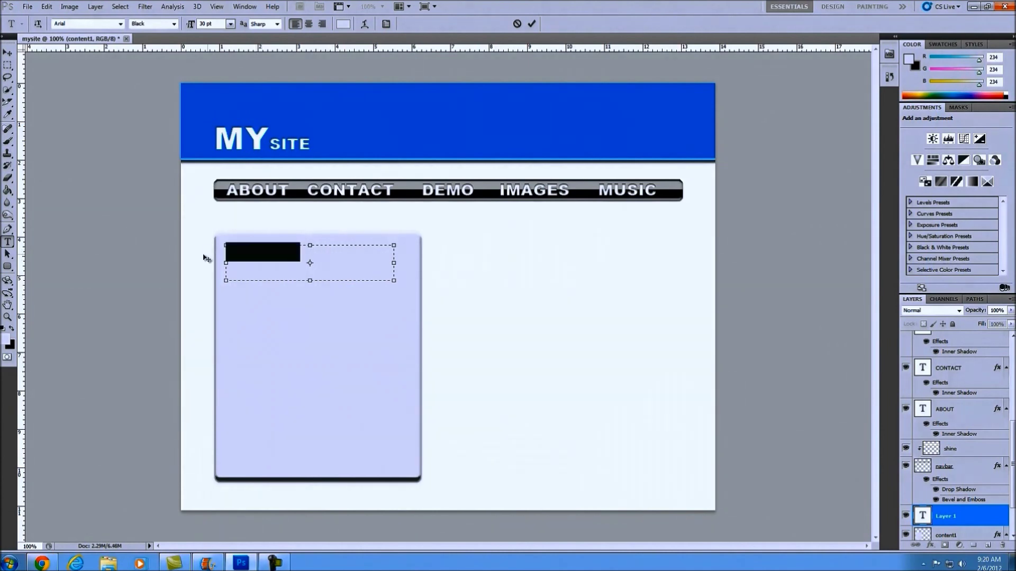
click(7, 340)
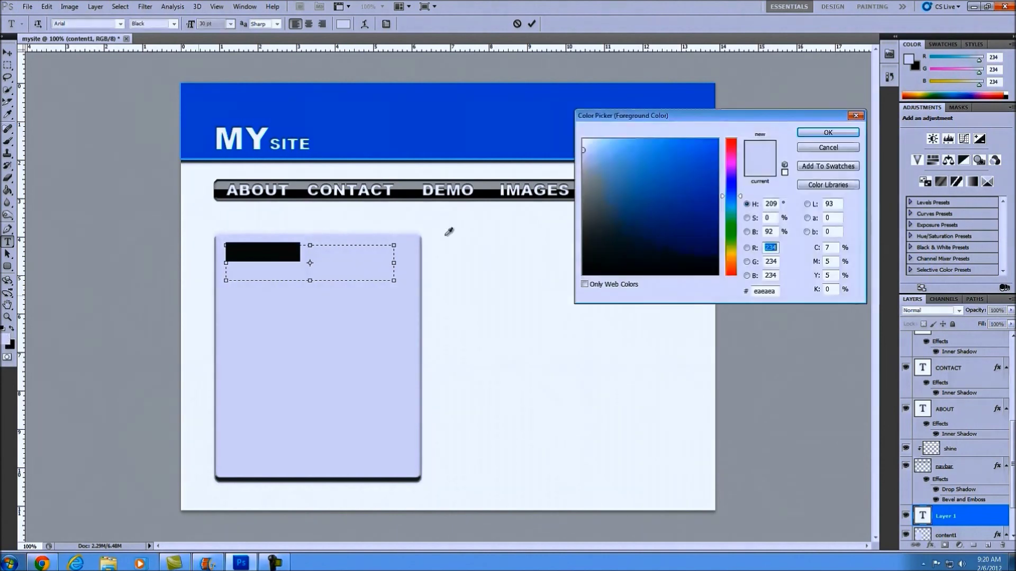
drag(565, 143, 537, 108)
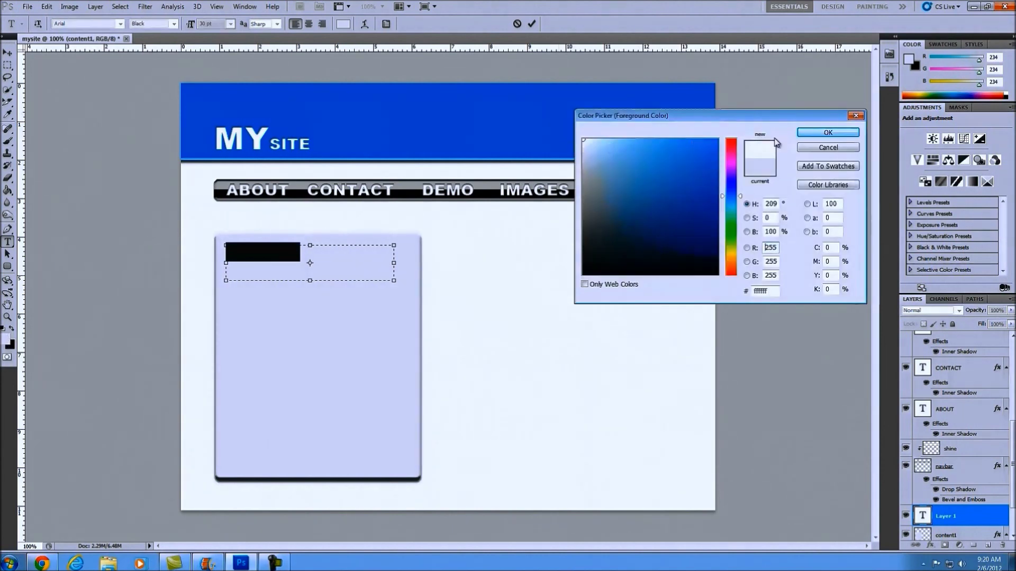
click(828, 133)
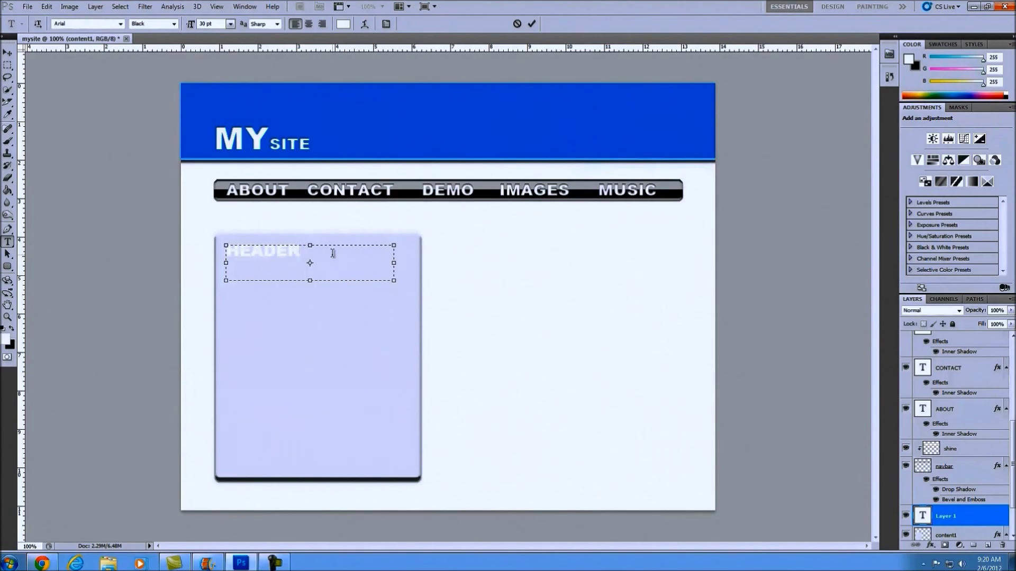